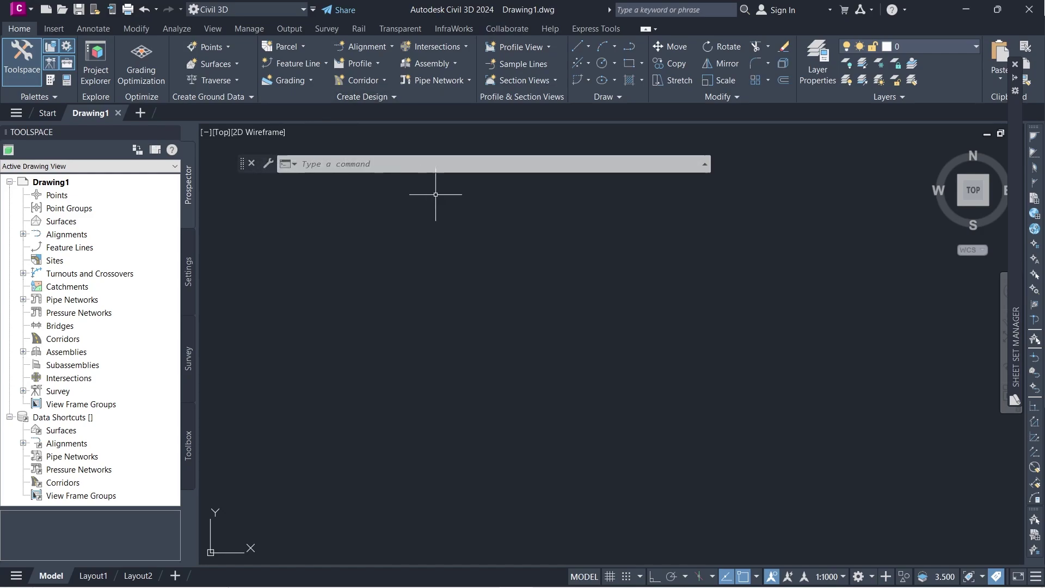
Open the Point Creation Tools toolbar from the Points menu in Create Ground Data.
{"action": "left_click", "coordinate": [213, 46]}
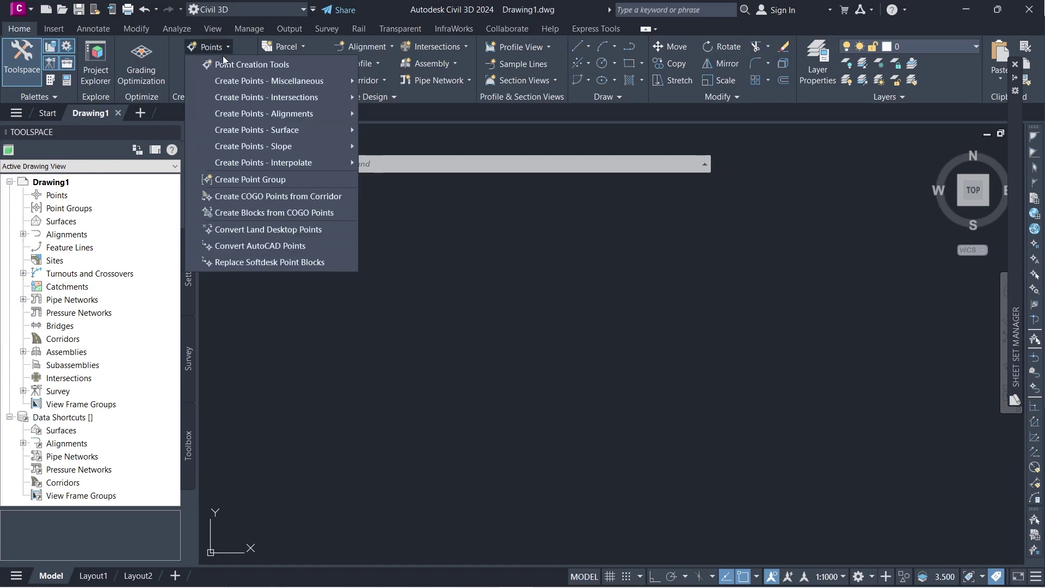
{"action": "left_click", "coordinate": [281, 67]}
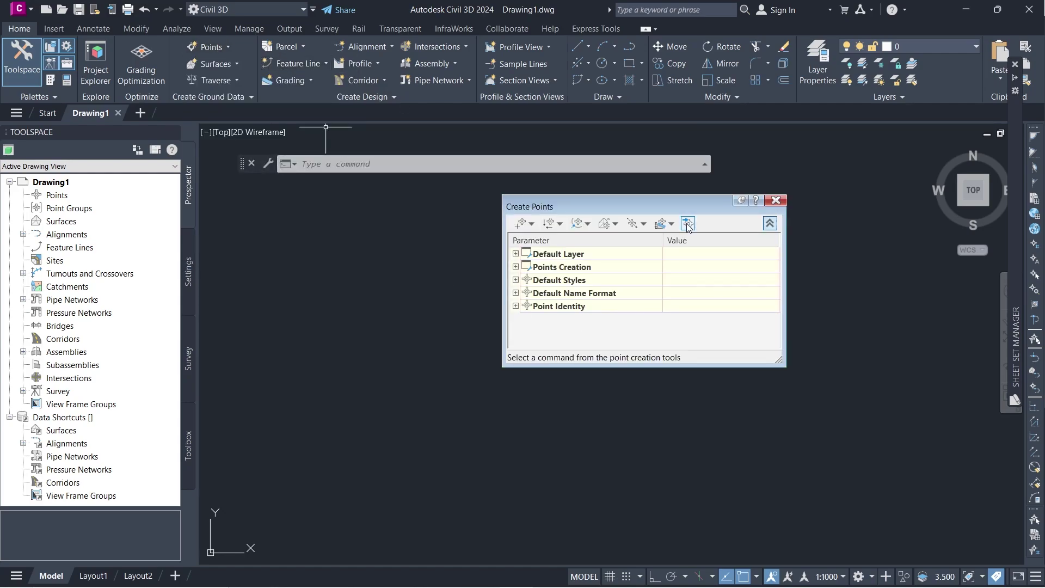
Add 'NDDC Project urua iyang 1.csv' from the Survey Data folder to a new point import.
{"action": "left_click", "coordinate": [687, 224]}
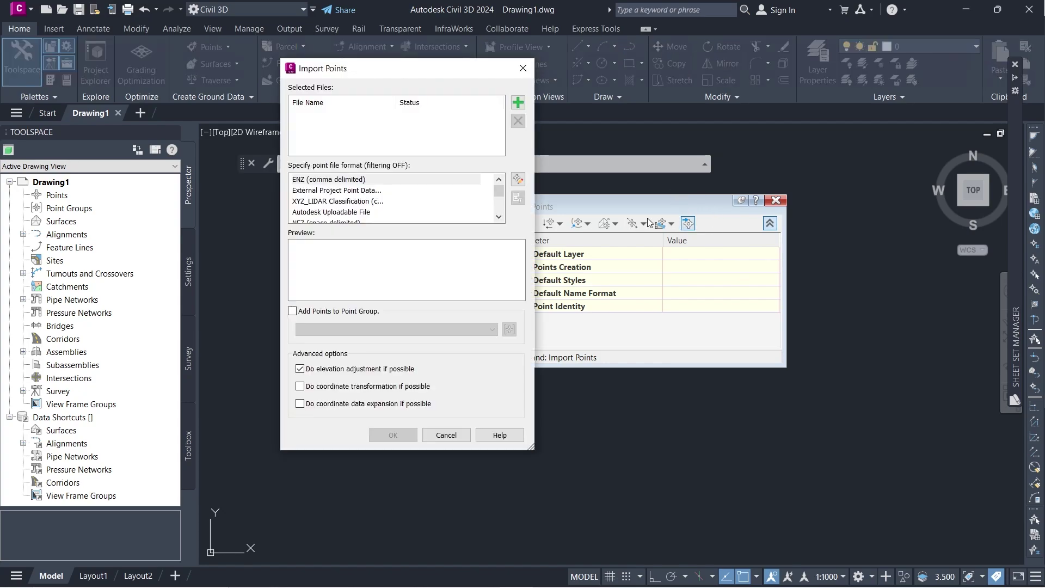
{"action": "left_click", "coordinate": [518, 103]}
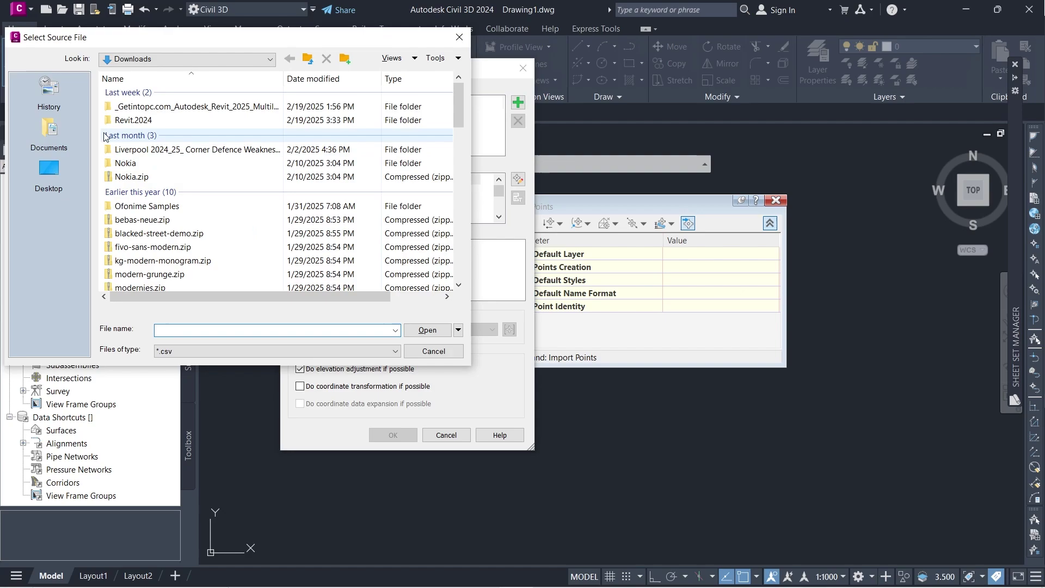
{"action": "left_click", "coordinate": [206, 60]}
{"action": "left_click", "coordinate": [163, 255]}
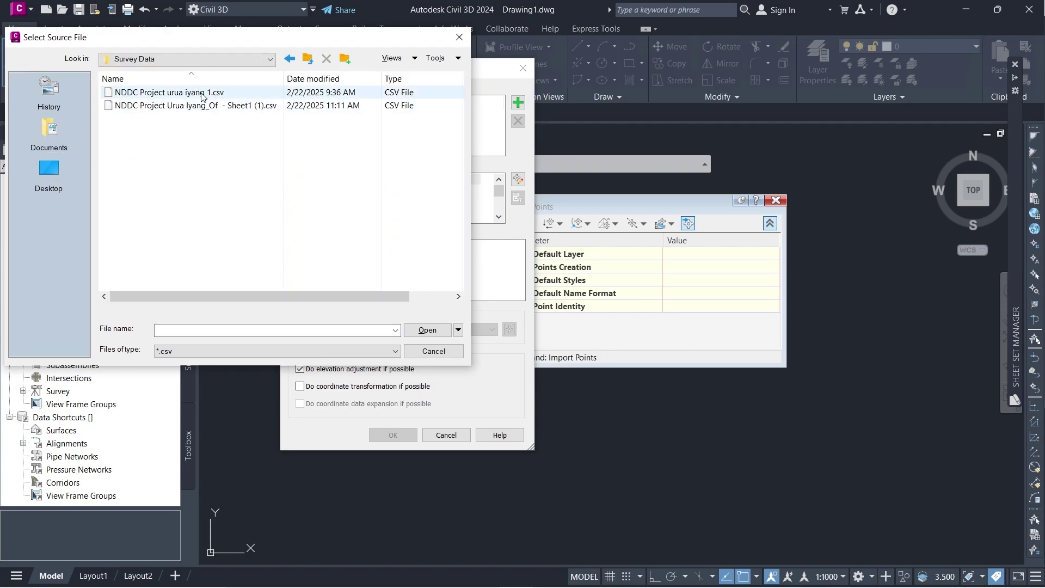
{"action": "left_click", "coordinate": [204, 93]}
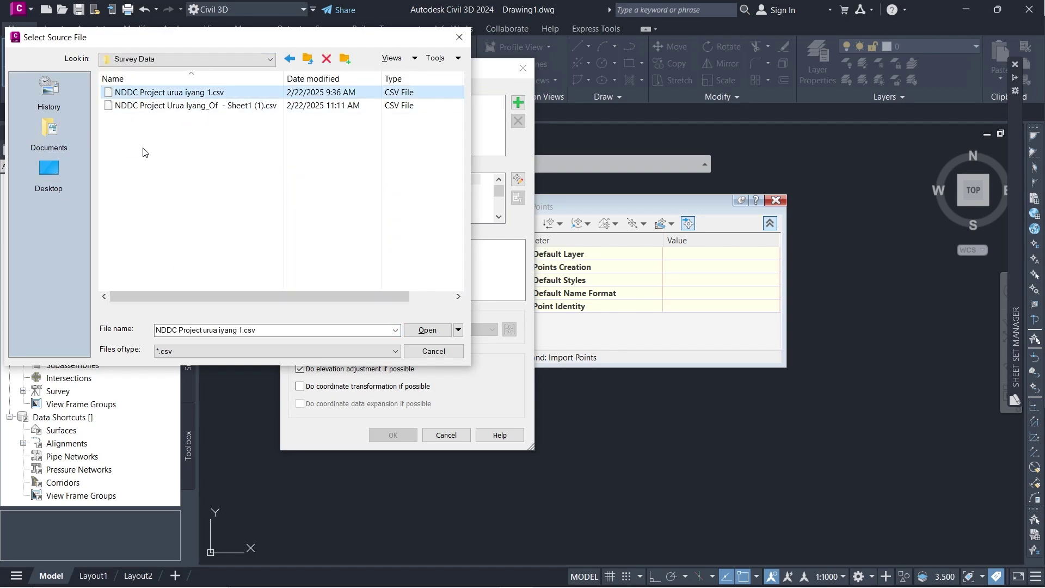
{"action": "left_click", "coordinate": [426, 330]}
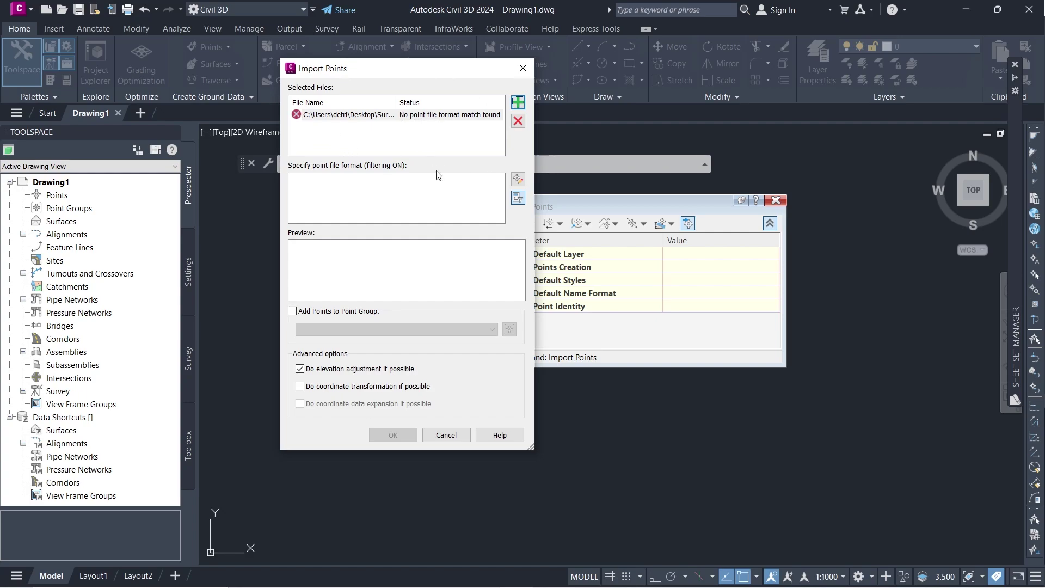
Move the Import Points dialog aside, leaving the unmatched CSV import pending.
{"action": "left_click_drag", "start_coordinate": [374, 71], "coordinate": [300, 142]}
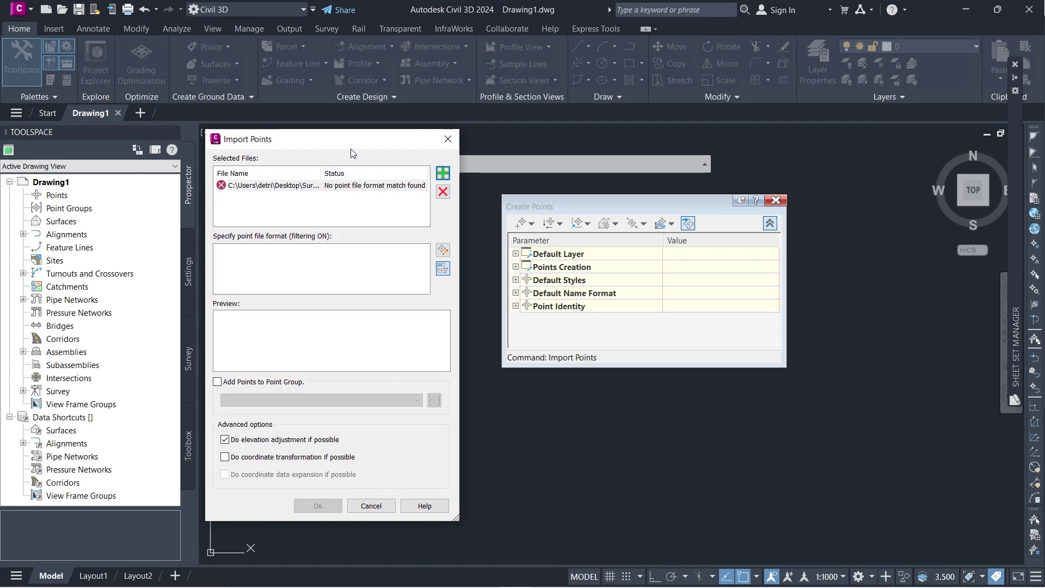
{"action": "left_click_drag", "start_coordinate": [351, 149], "coordinate": [352, 147]}
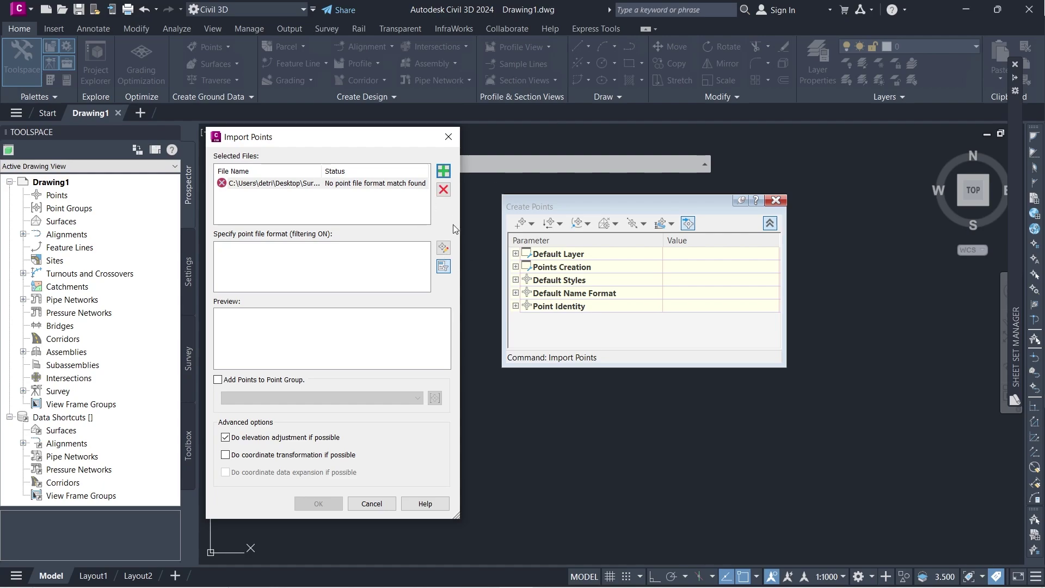
{"action": "key", "text": "alt+Tab"}
{"action": "key", "text": "alt+Tab"}
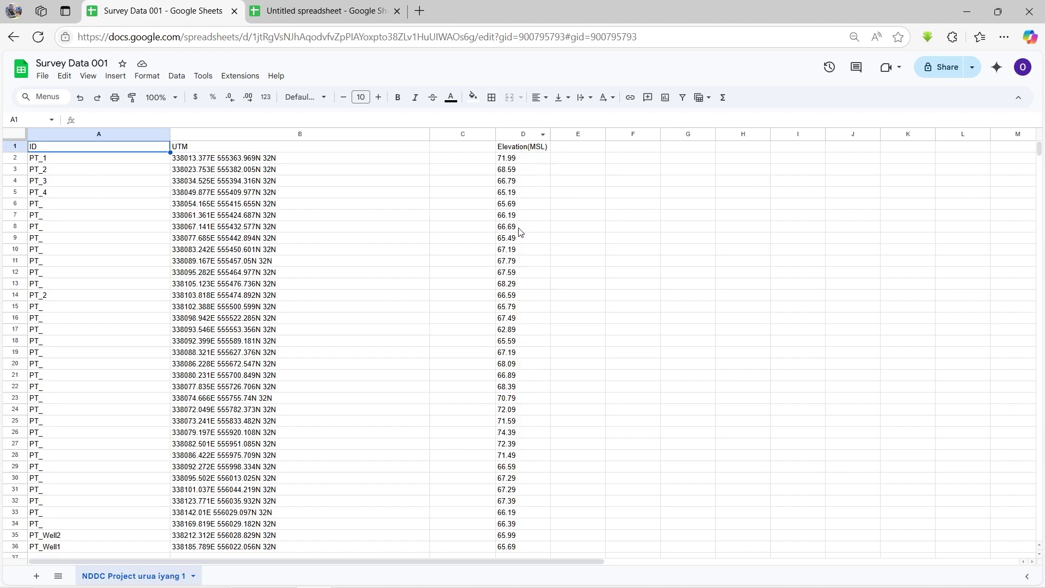
{"action": "scroll", "coordinate": [519, 232], "scroll_direction": "down", "scroll_amount": 6}
{"action": "scroll", "coordinate": [513, 196], "scroll_direction": "up", "scroll_amount": 6}
Copy the point IDs A2:A36 from the Survey Data 001 sheet.
{"action": "left_click", "coordinate": [316, 13]}
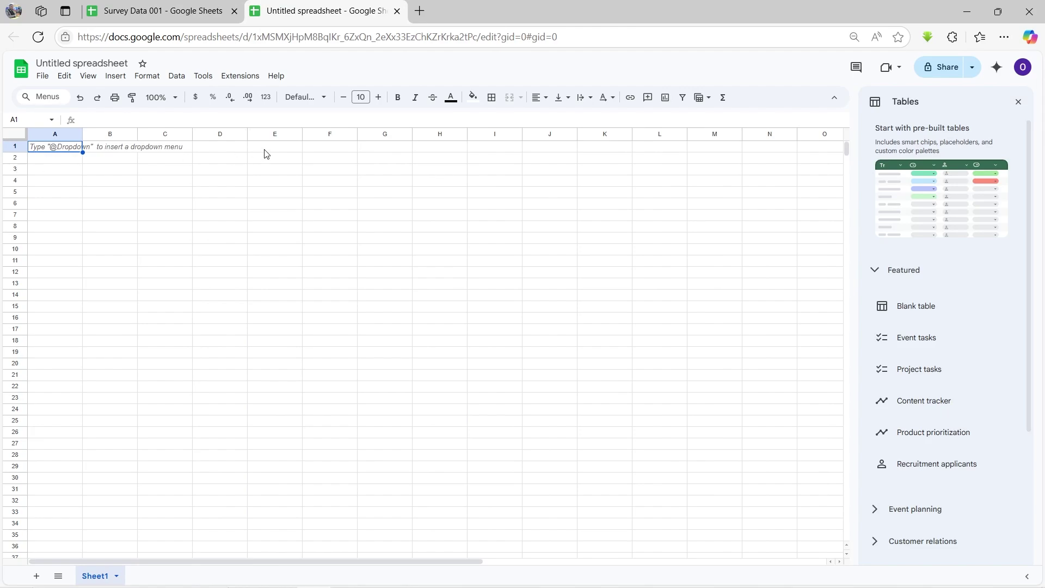
{"action": "left_click", "coordinate": [158, 11]}
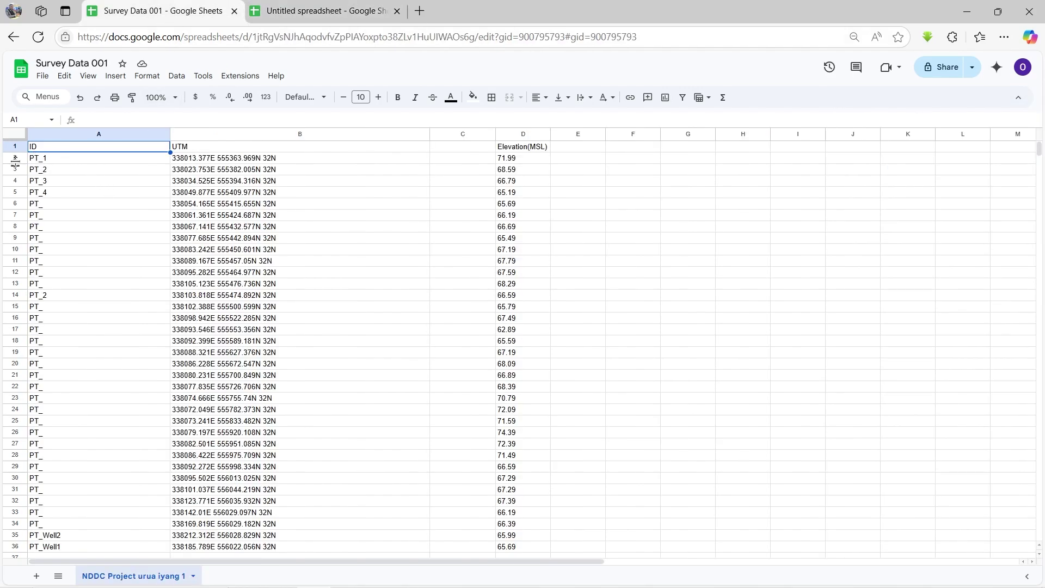
{"action": "left_click", "coordinate": [60, 159]}
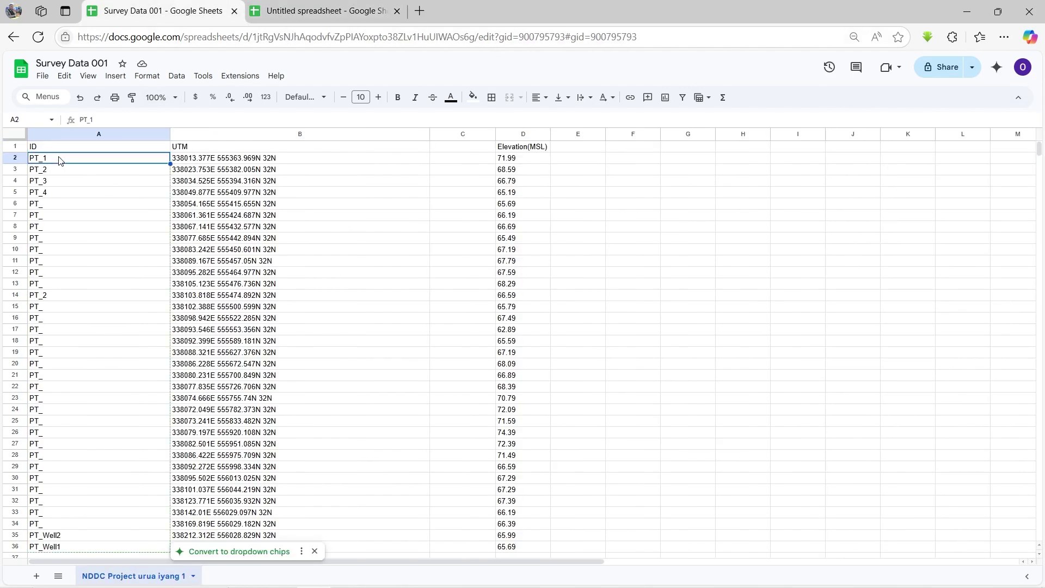
{"action": "right_click", "coordinate": [60, 161]}
{"action": "left_click", "coordinate": [114, 186]}
{"action": "left_click_drag", "start_coordinate": [79, 165], "coordinate": [111, 478]}
{"action": "right_click", "coordinate": [126, 387]}
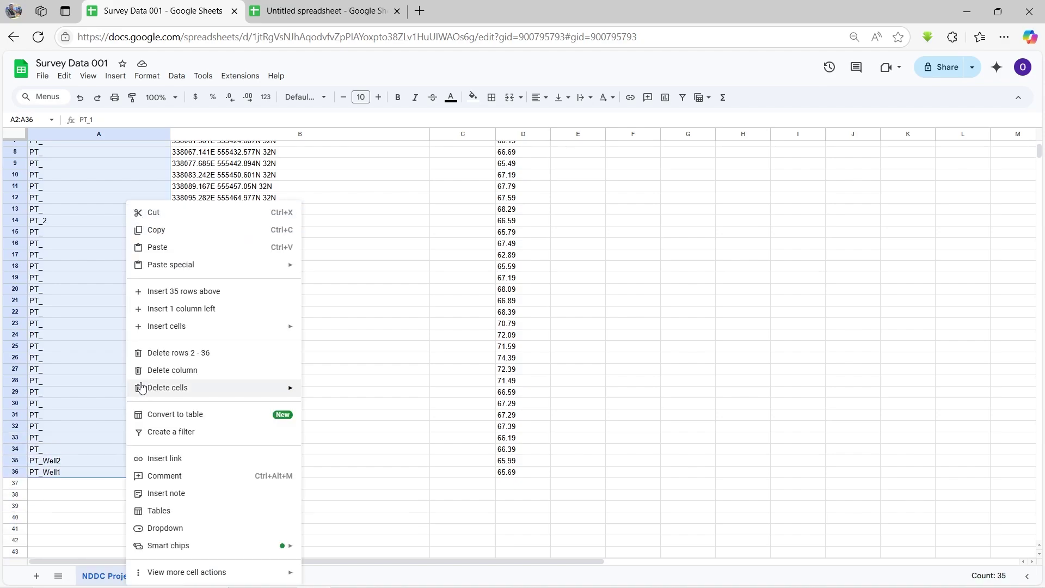
{"action": "left_click", "coordinate": [147, 229]}
Paste the point IDs into column A starting at A1 of the Untitled spreadsheet.
{"action": "left_click", "coordinate": [269, 16]}
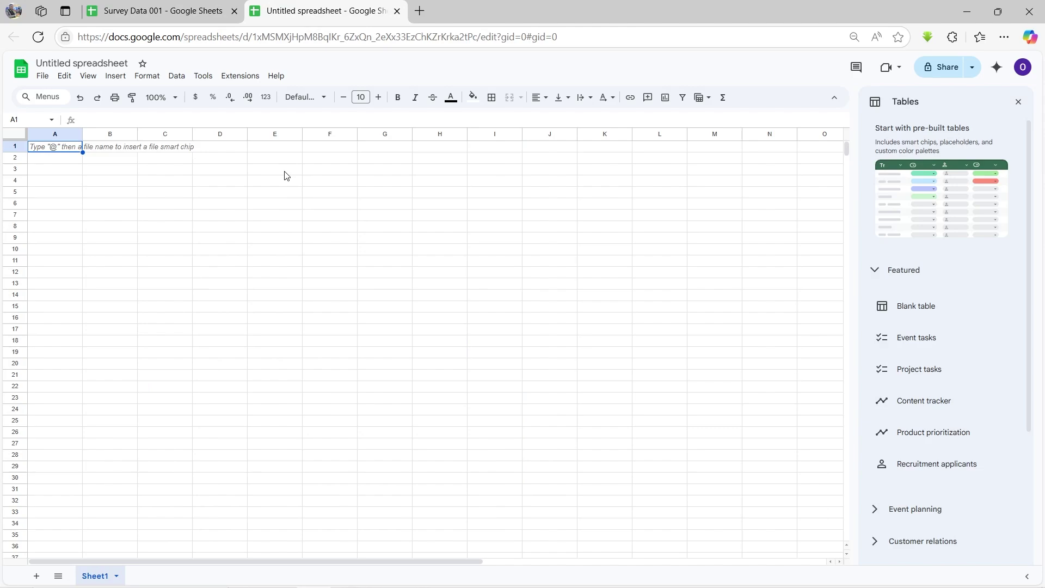
{"action": "right_click", "coordinate": [54, 150]}
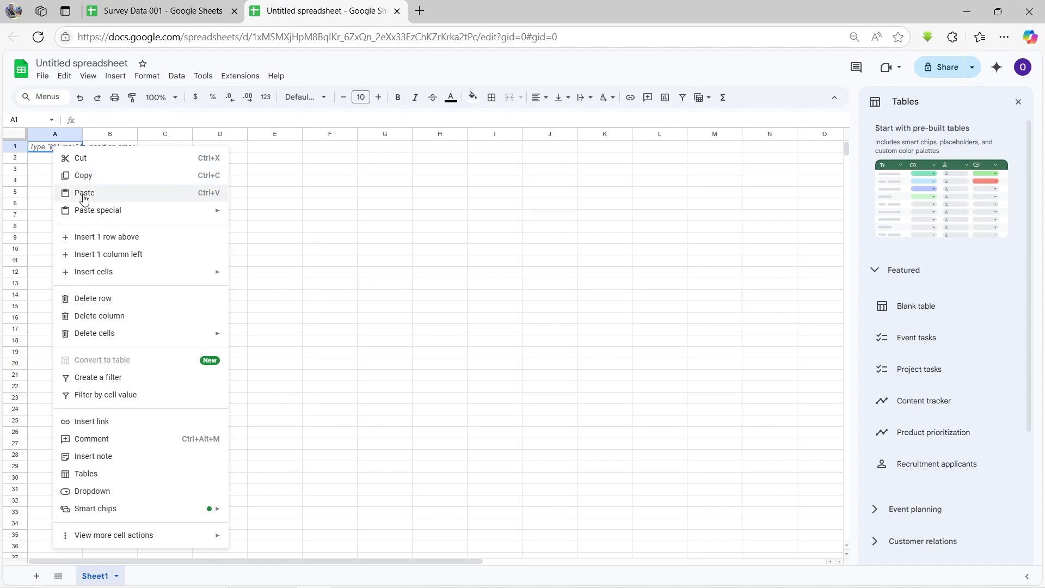
{"action": "left_click", "coordinate": [54, 193]}
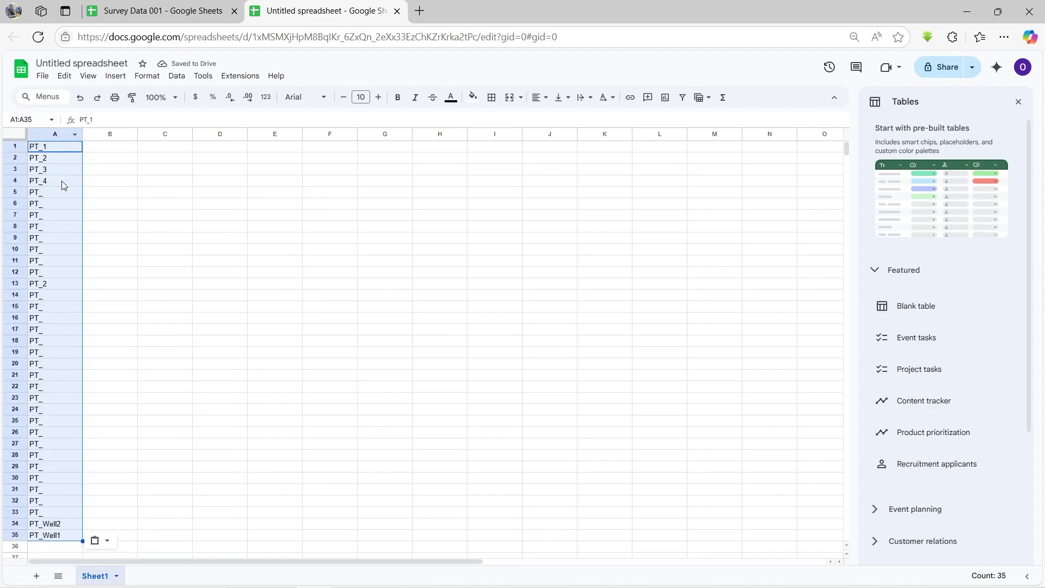
{"action": "left_click", "coordinate": [149, 10]}
{"action": "scroll", "coordinate": [216, 272], "scroll_direction": "up", "scroll_amount": 1}
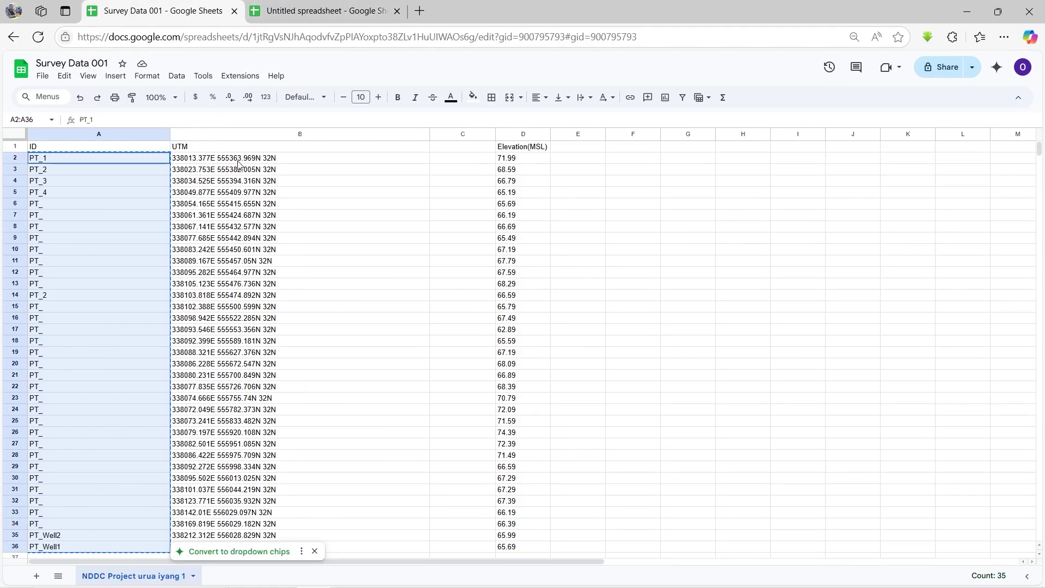
Copy PT_1's easting 338013.377 from the UTM text in B2 into B1 of the new sheet.
{"action": "left_click", "coordinate": [217, 202]}
{"action": "left_click", "coordinate": [201, 159]}
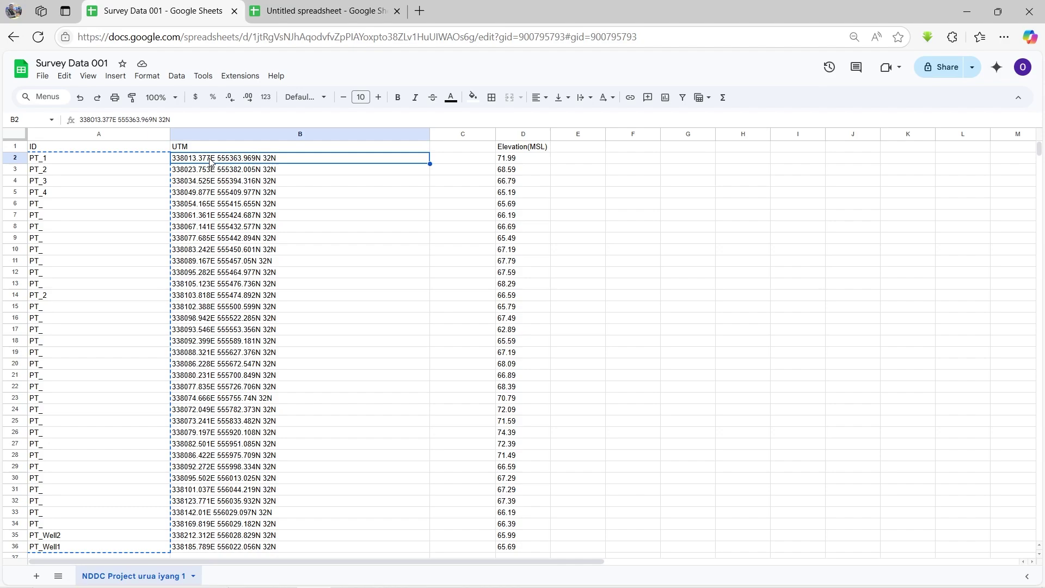
{"action": "key", "text": "Down"}
{"action": "key", "text": "Down"}
{"action": "key", "text": "Up"}
{"action": "key", "text": "Up"}
{"action": "key", "text": "Return"}
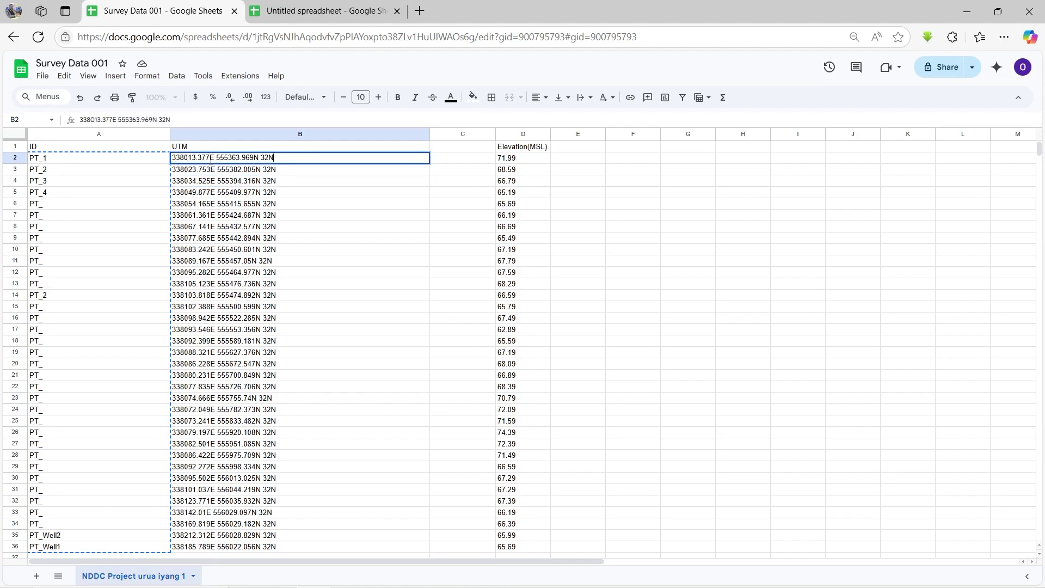
{"action": "left_click_drag", "start_coordinate": [209, 161], "coordinate": [166, 165]}
{"action": "right_click", "coordinate": [185, 159]}
{"action": "left_click", "coordinate": [223, 238]}
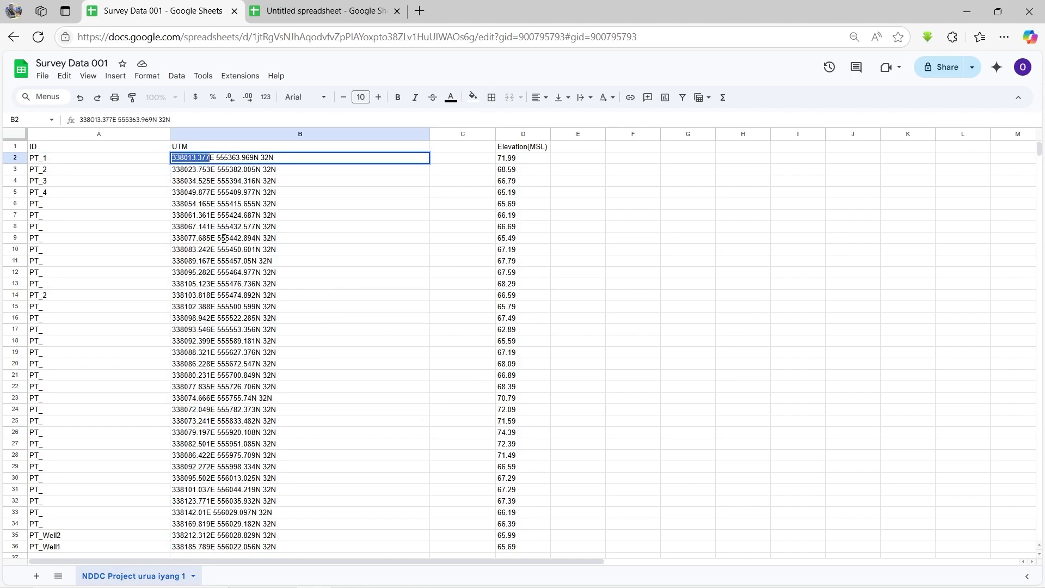
{"action": "left_click", "coordinate": [279, 16]}
{"action": "left_click", "coordinate": [120, 147]}
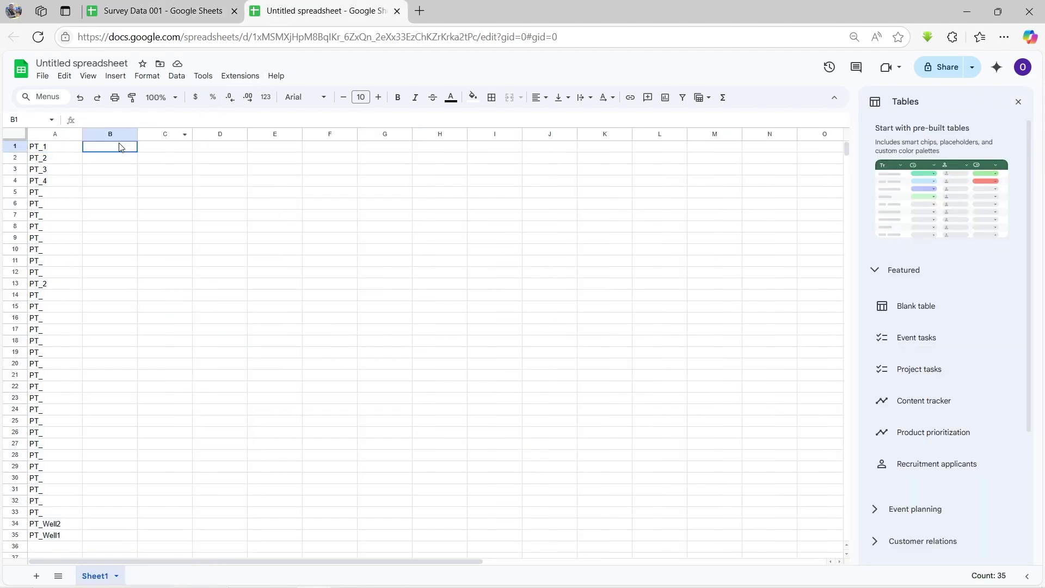
{"action": "right_click", "coordinate": [120, 147]}
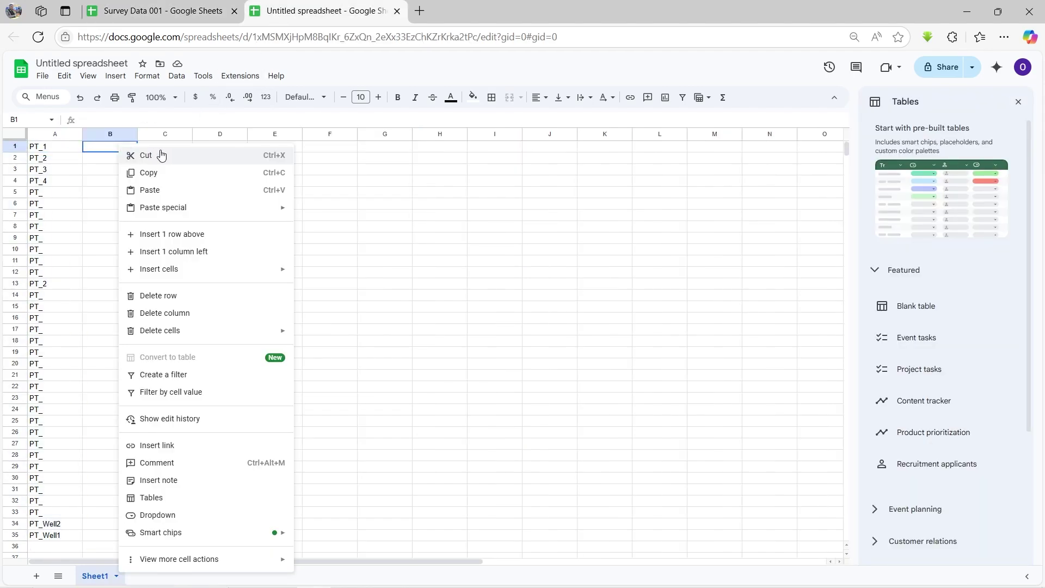
{"action": "left_click", "coordinate": [164, 190]}
{"action": "left_click", "coordinate": [104, 161]}
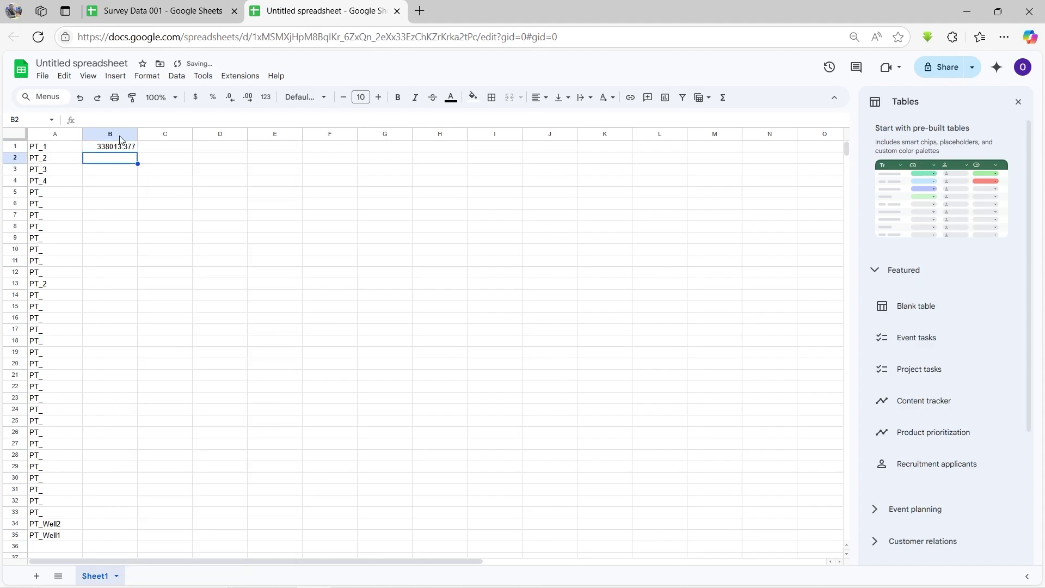
Copy the northing 555363.969 from the UTM text into C1 of the new sheet.
{"action": "left_click", "coordinate": [157, 15]}
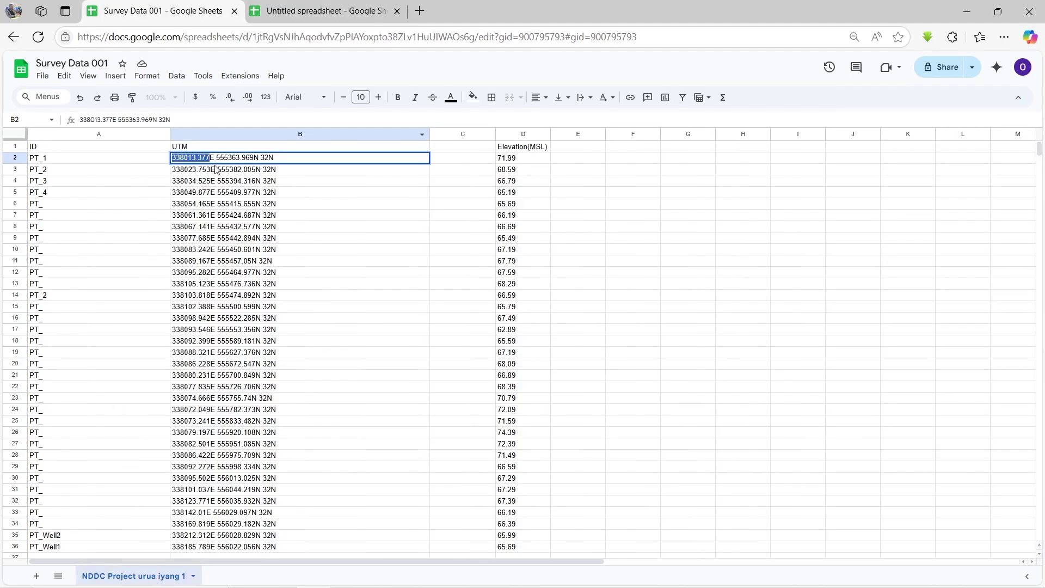
{"action": "left_click_drag", "start_coordinate": [216, 158], "coordinate": [258, 158]}
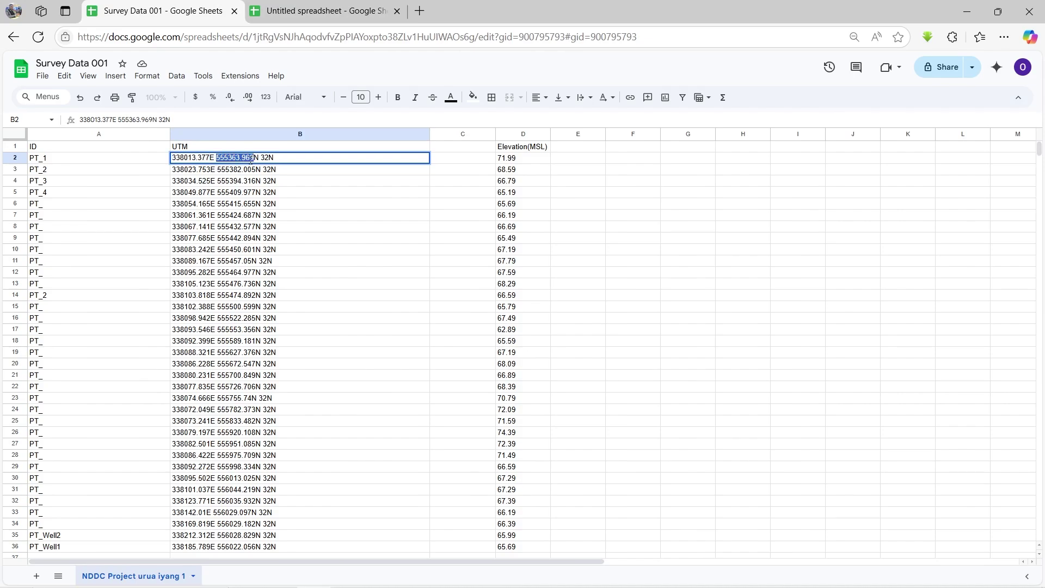
{"action": "right_click", "coordinate": [251, 158]}
{"action": "left_click", "coordinate": [302, 246]}
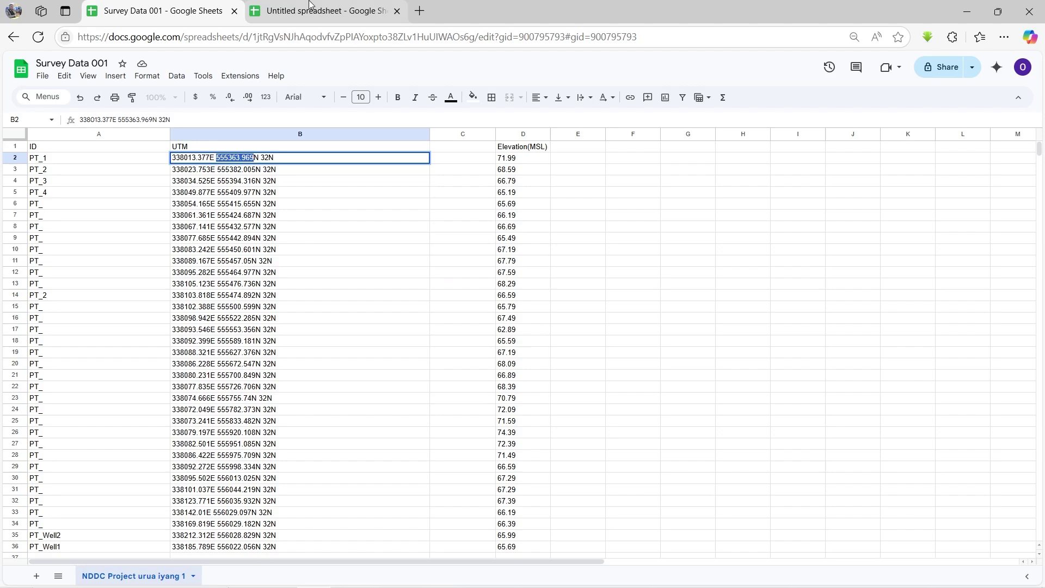
{"action": "left_click", "coordinate": [310, 7]}
{"action": "left_click", "coordinate": [161, 148]}
{"action": "right_click", "coordinate": [169, 150]}
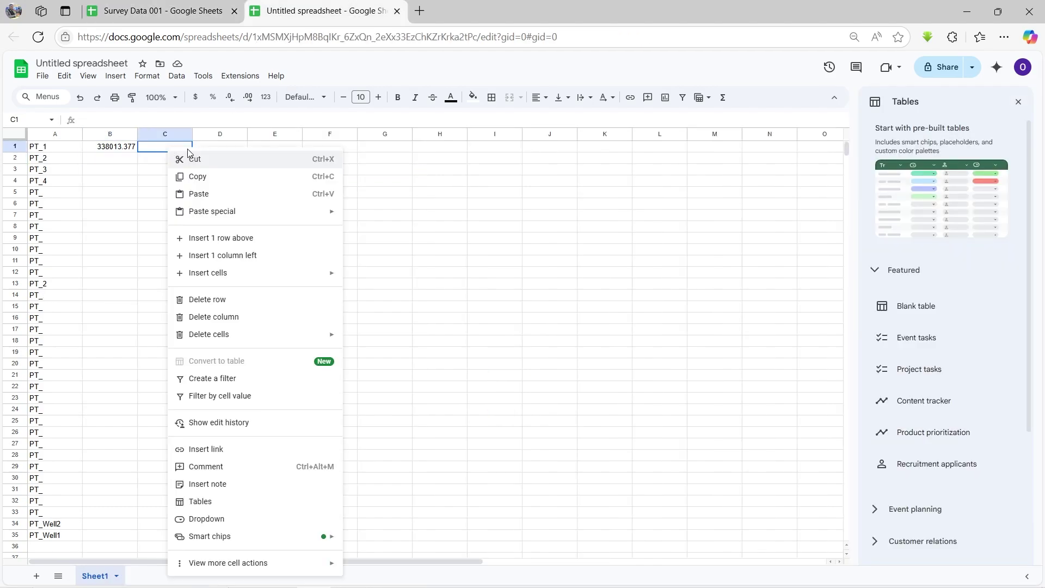
{"action": "left_click", "coordinate": [199, 194]}
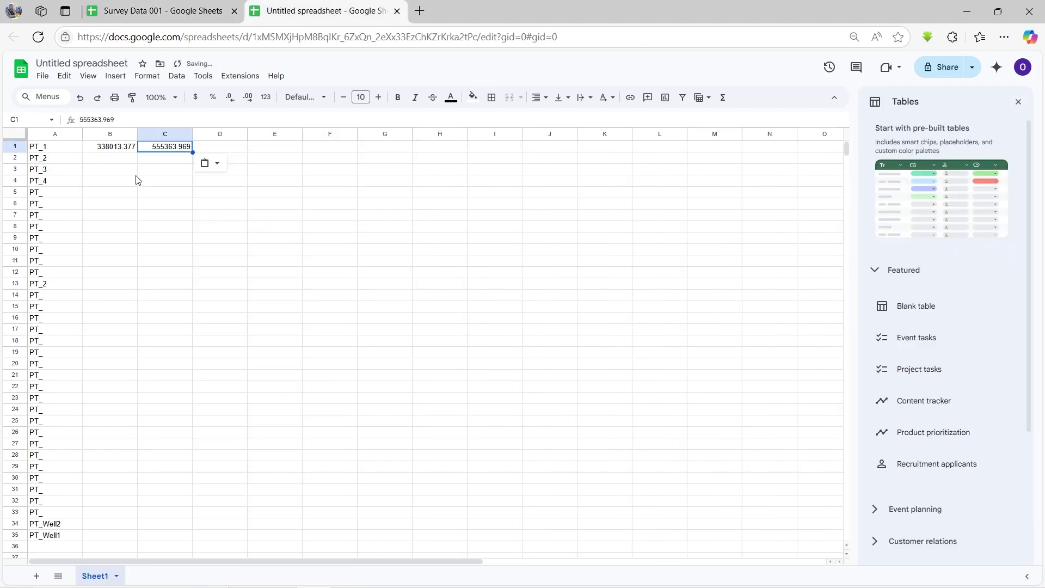
Select PT_1's elevation 71.99 in D2 of Survey Data 001 for copying.
{"action": "left_click", "coordinate": [158, 11]}
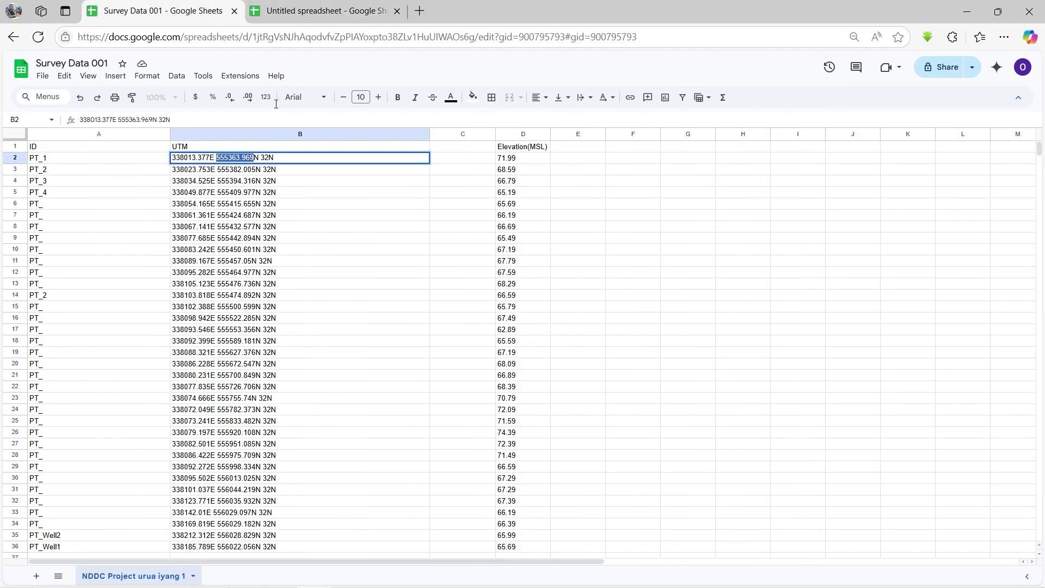
{"action": "left_click", "coordinate": [288, 12]}
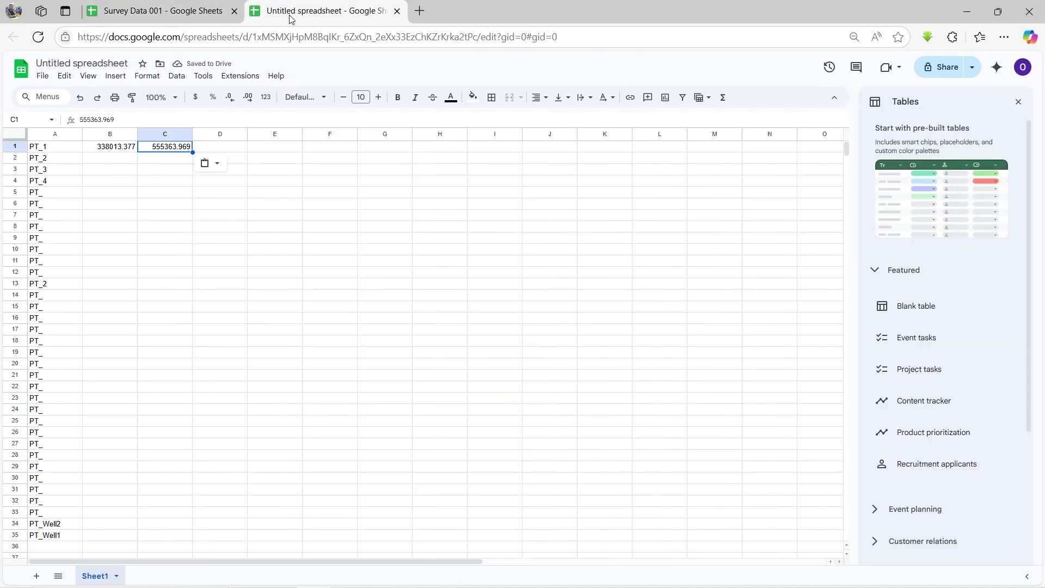
{"action": "left_click", "coordinate": [181, 195]}
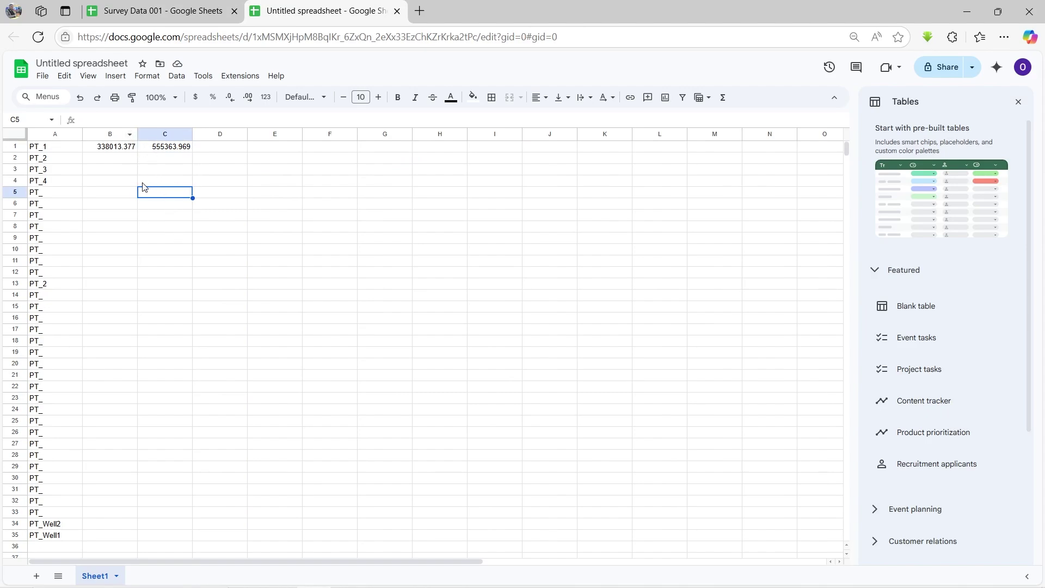
{"action": "left_click", "coordinate": [139, 14]}
{"action": "left_click", "coordinate": [277, 16]}
{"action": "left_click", "coordinate": [116, 12]}
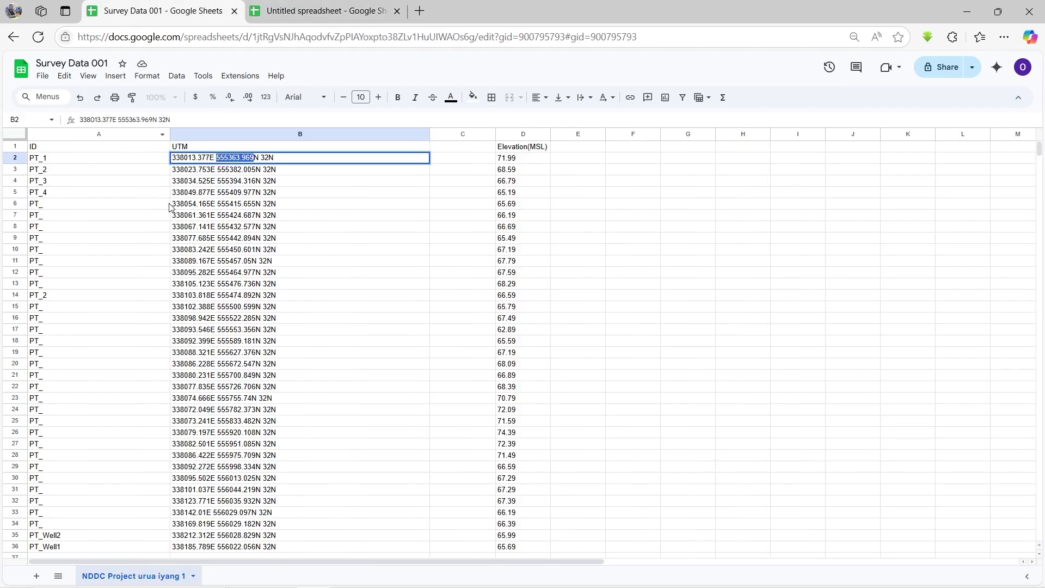
{"action": "left_click", "coordinate": [207, 147]}
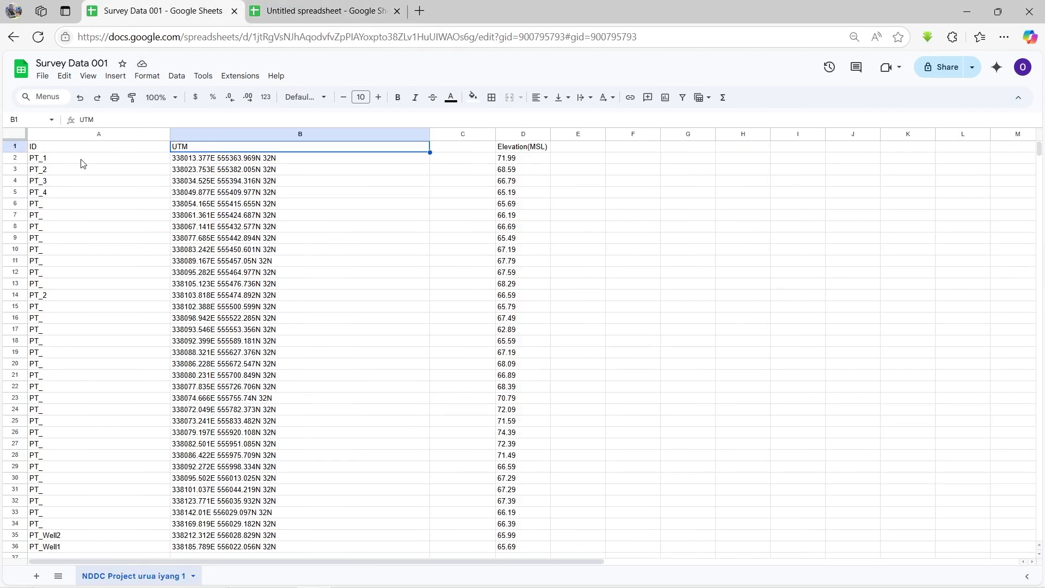
{"action": "left_click", "coordinate": [54, 147]}
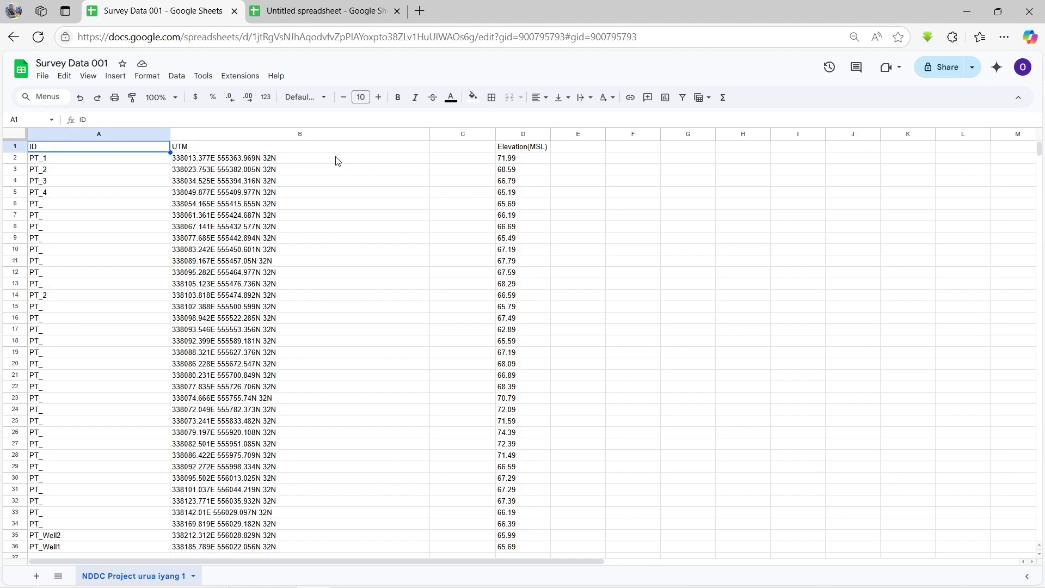
{"action": "left_click", "coordinate": [508, 144]}
{"action": "left_click", "coordinate": [515, 158]}
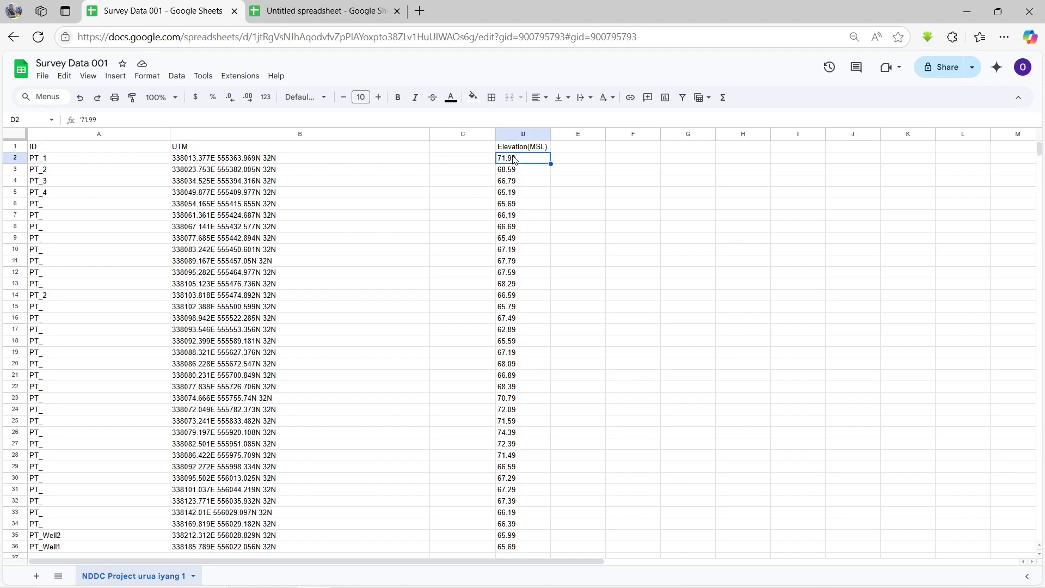
{"action": "right_click", "coordinate": [514, 159]}
Paste the elevation 71.99 into D1 of the Untitled spreadsheet.
{"action": "left_click", "coordinate": [518, 178]}
{"action": "left_click", "coordinate": [325, 12]}
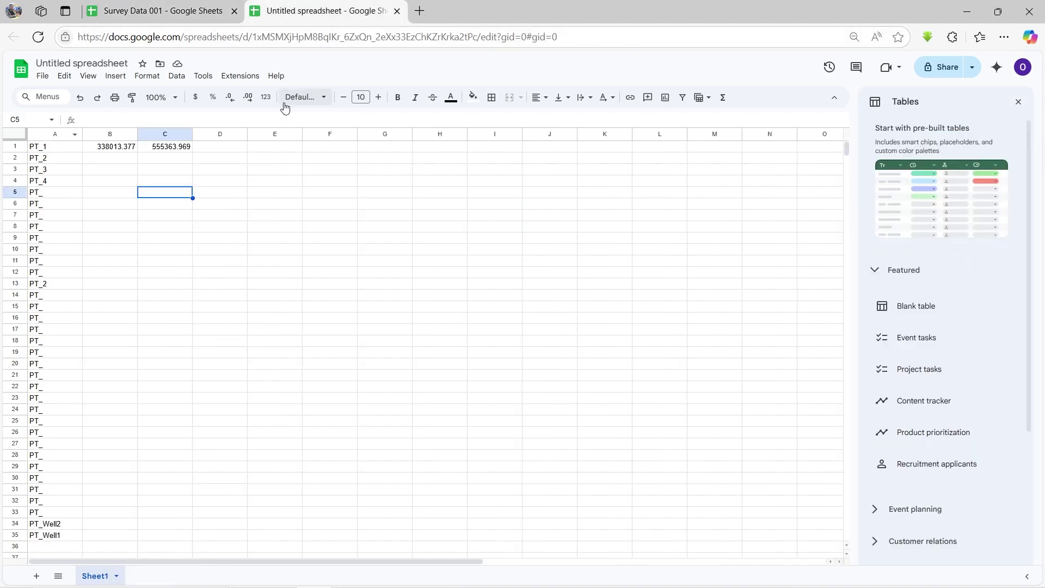
{"action": "left_click", "coordinate": [227, 148]}
{"action": "right_click", "coordinate": [227, 148]}
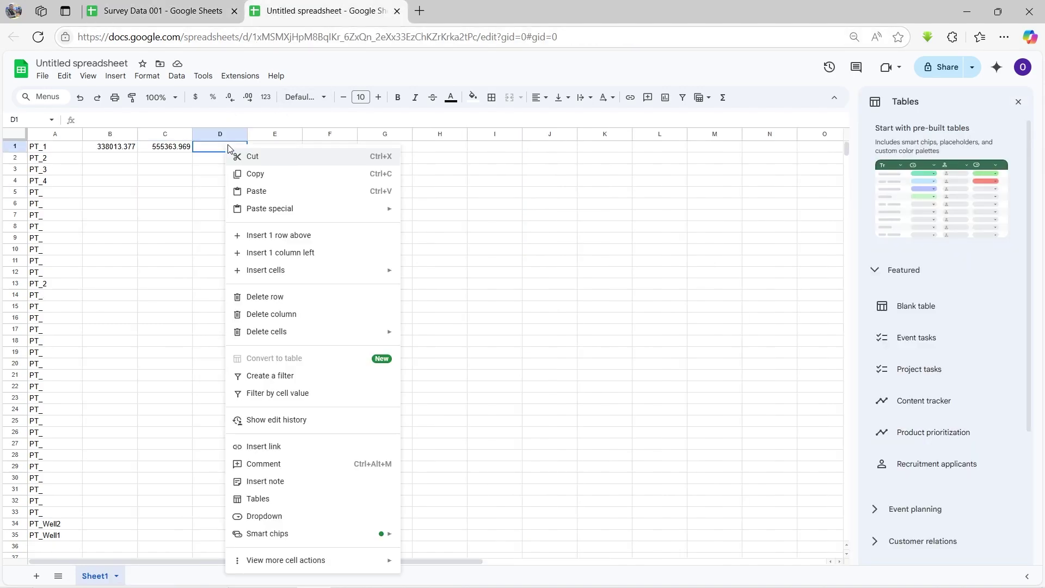
{"action": "left_click", "coordinate": [252, 191]}
{"action": "left_click", "coordinate": [219, 217]}
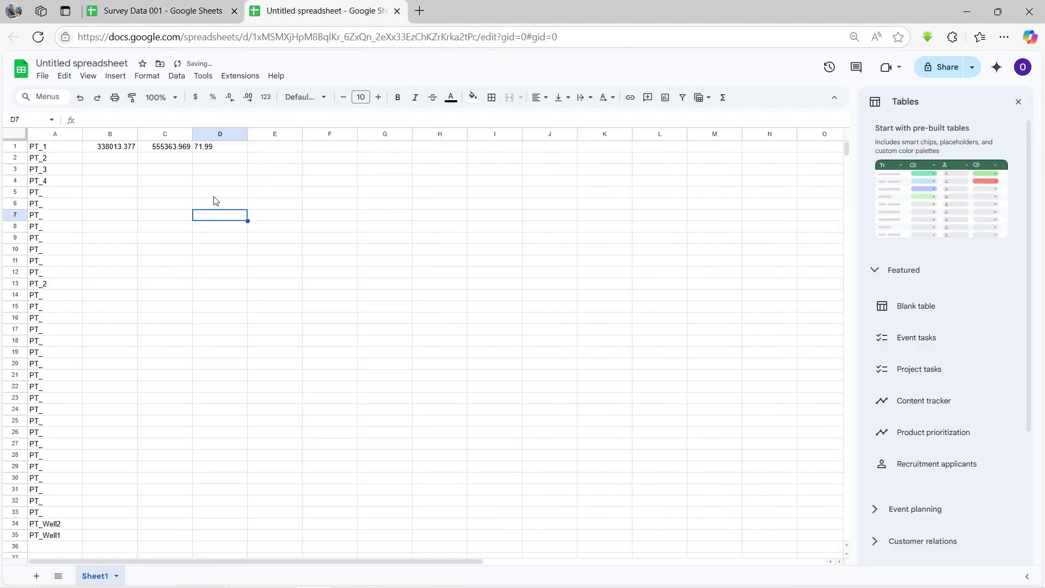
Copy the remaining elevations D3:D36 and paste them starting at D2 of the new sheet.
{"action": "left_click", "coordinate": [185, 12]}
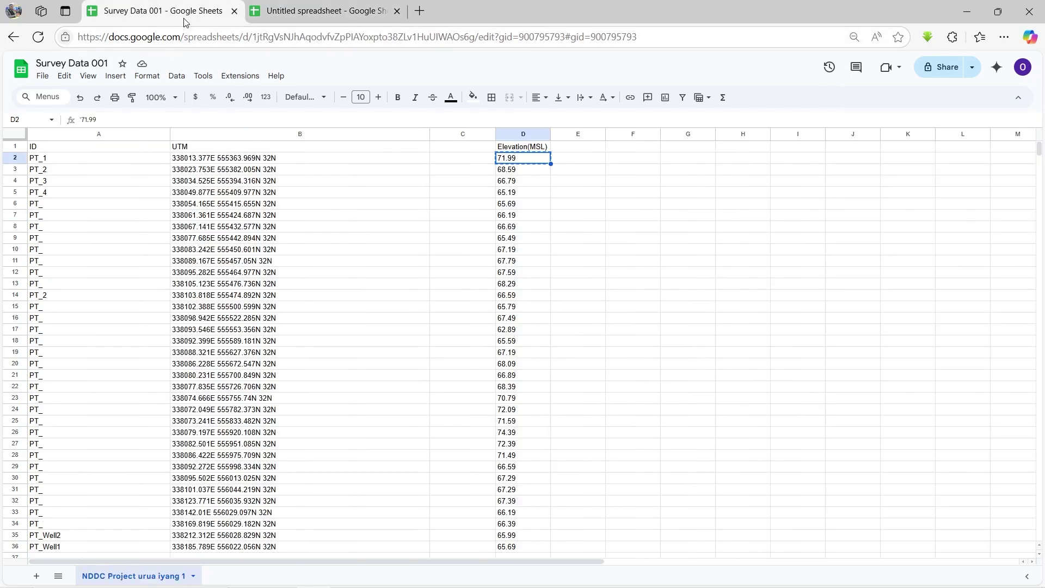
{"action": "left_click", "coordinate": [520, 171]}
{"action": "left_click_drag", "start_coordinate": [534, 172], "coordinate": [548, 531]}
{"action": "right_click", "coordinate": [550, 451]}
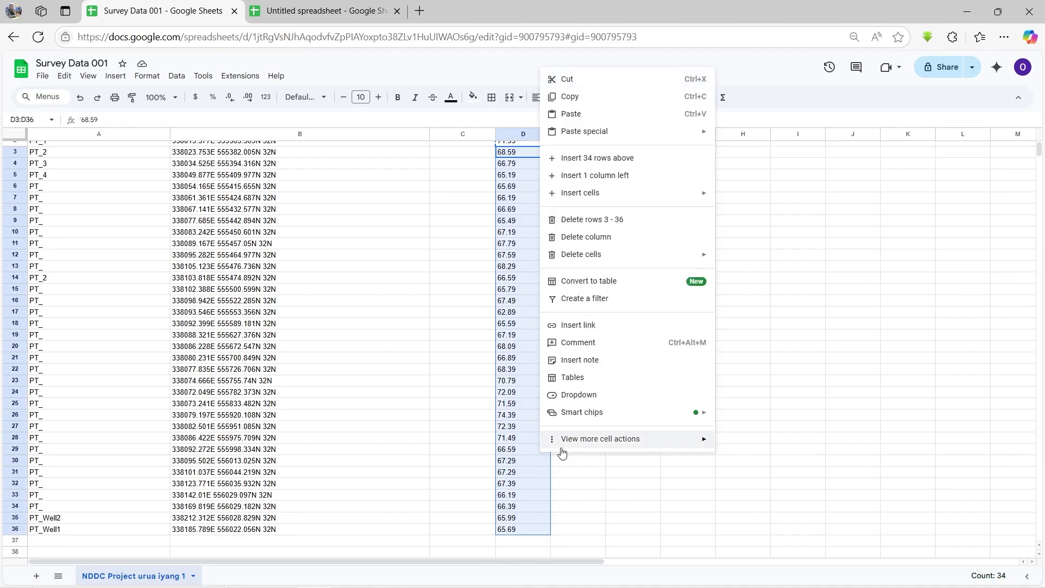
{"action": "left_click", "coordinate": [591, 100]}
{"action": "left_click", "coordinate": [321, 11]}
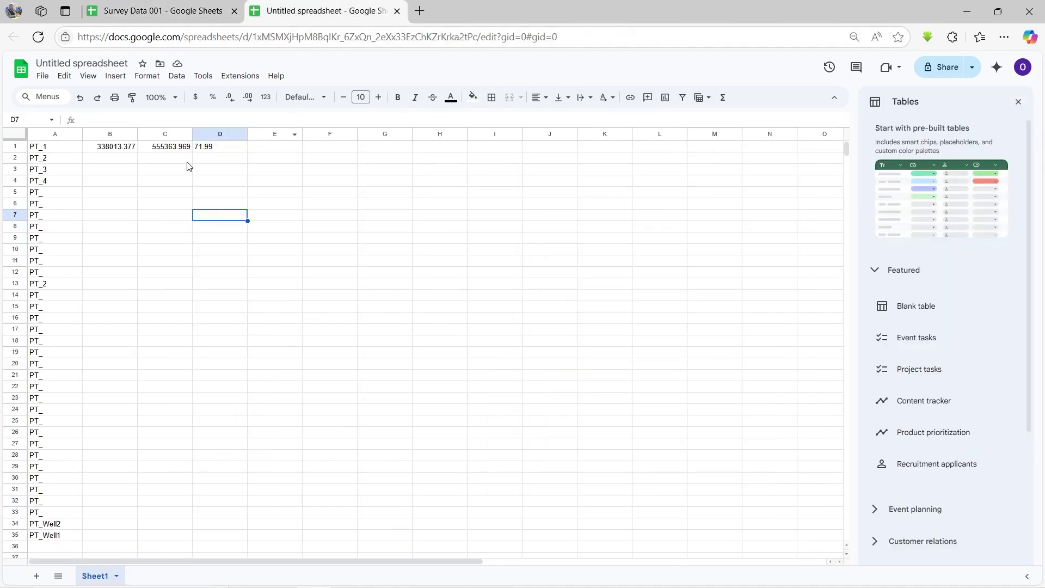
{"action": "left_click", "coordinate": [220, 158]}
{"action": "right_click", "coordinate": [223, 158]}
{"action": "left_click", "coordinate": [233, 199]}
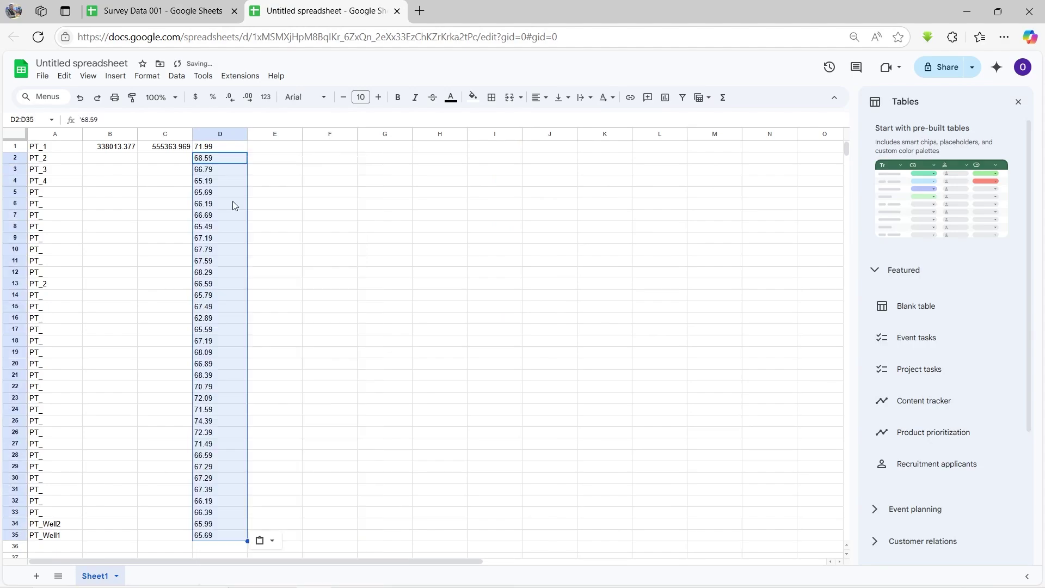
{"action": "left_click", "coordinate": [135, 238]}
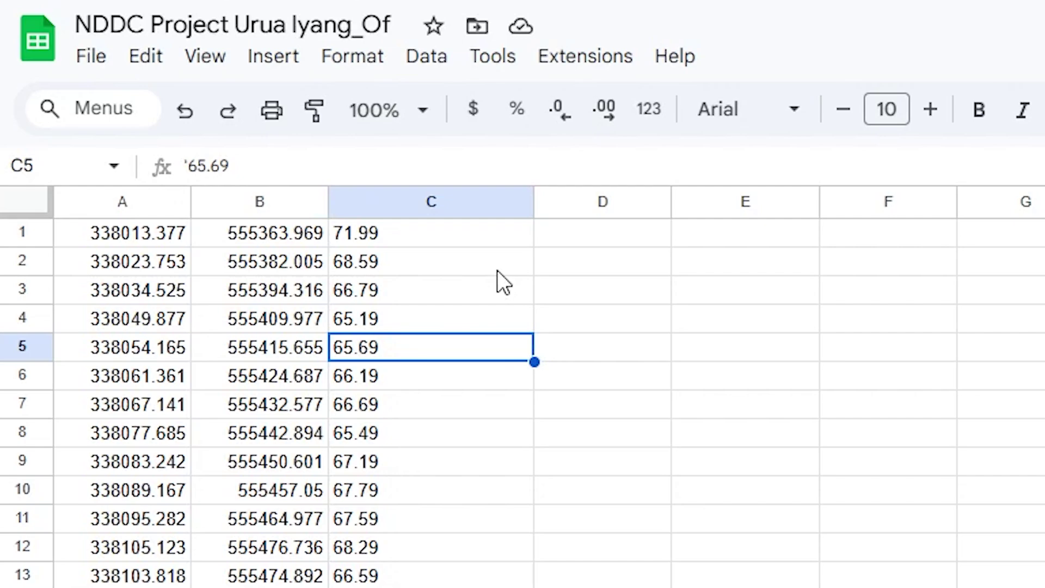
Check the cleaned elevation values in cells C1 and C3.
{"action": "left_click", "coordinate": [449, 240]}
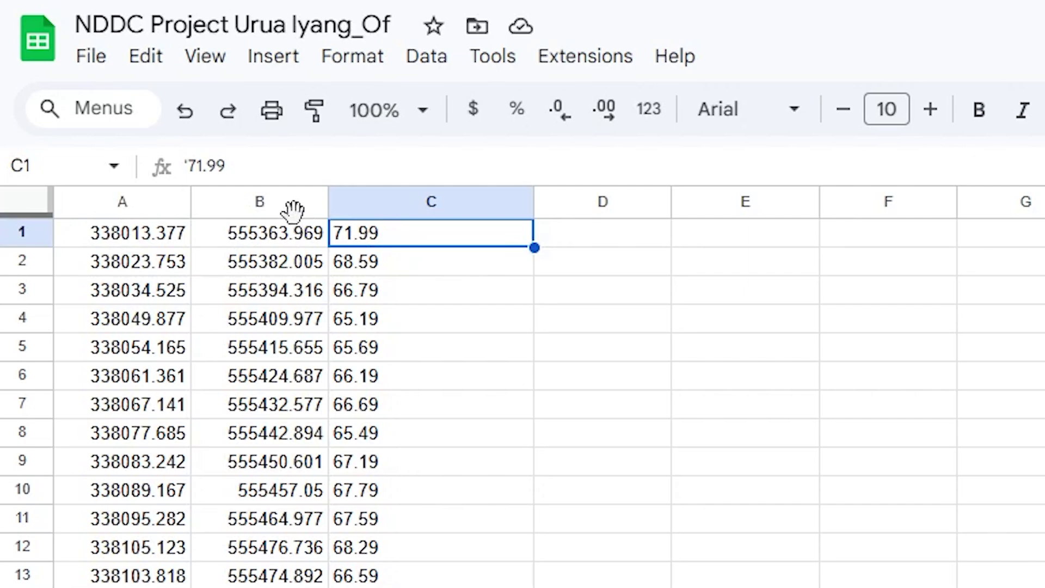
{"action": "left_click", "coordinate": [487, 292]}
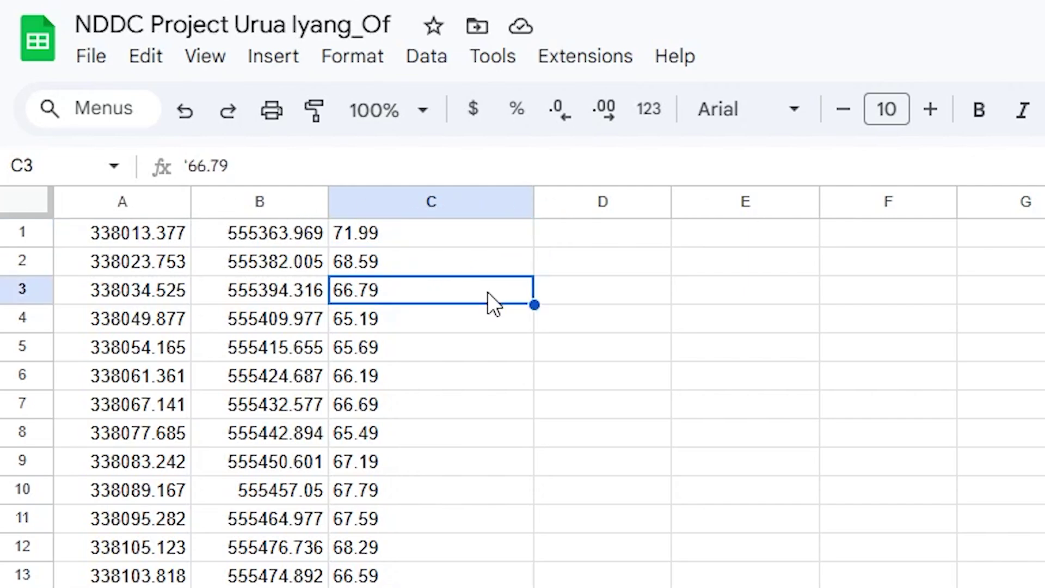
{"action": "key", "text": "Right"}
{"action": "key", "text": "Right"}
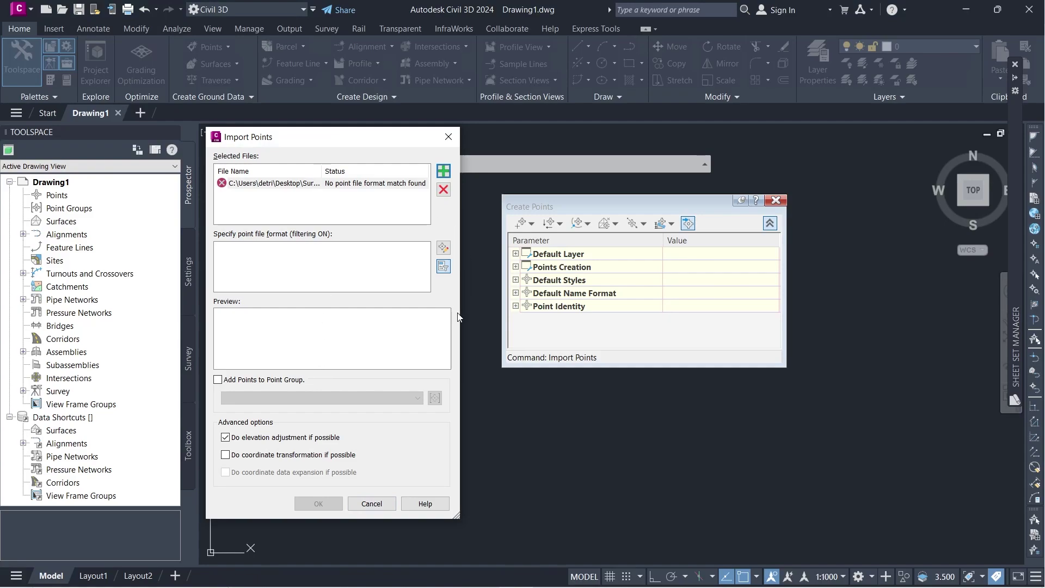
Swap the unmatched file for 'NDDC Project Urua Iyang_Of - Sheet1 (1).csv' in Import Points.
{"action": "left_click", "coordinate": [444, 190]}
{"action": "left_click", "coordinate": [443, 171]}
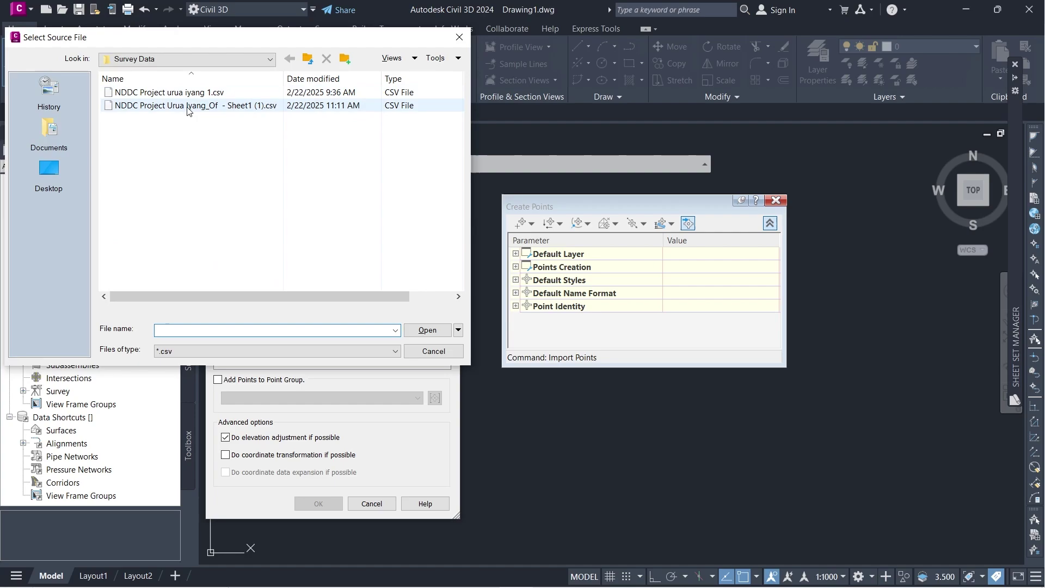
{"action": "left_click", "coordinate": [221, 109]}
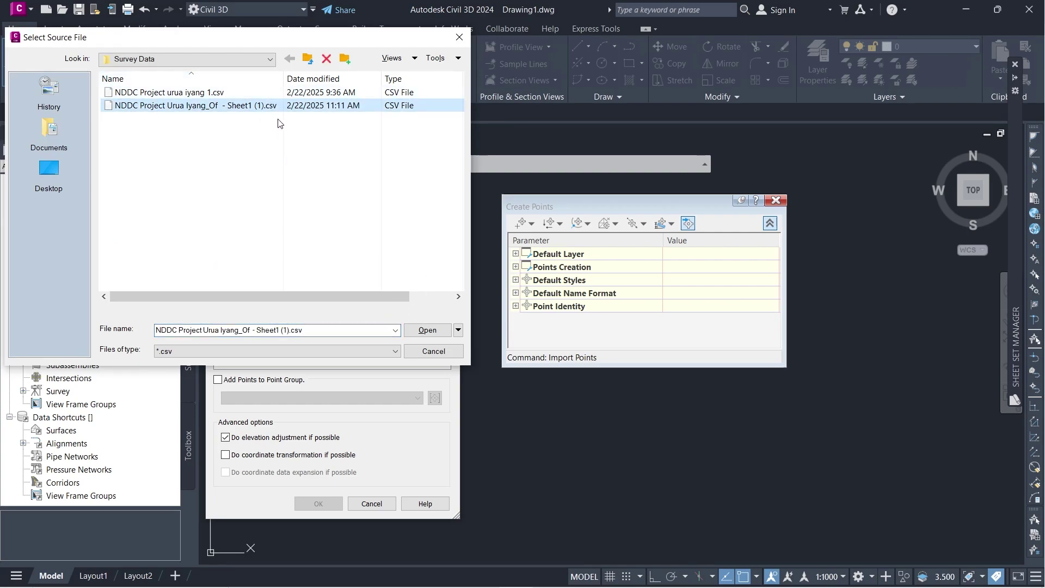
{"action": "left_click", "coordinate": [426, 330]}
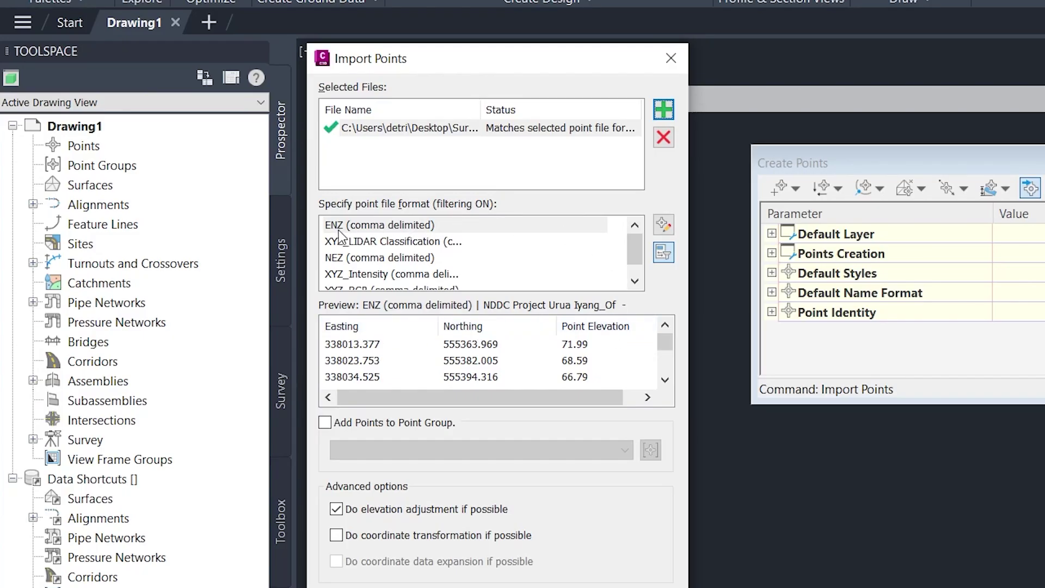
Choose the ENZ (comma delimited) point file format and import the points.
{"action": "left_click", "coordinate": [341, 231]}
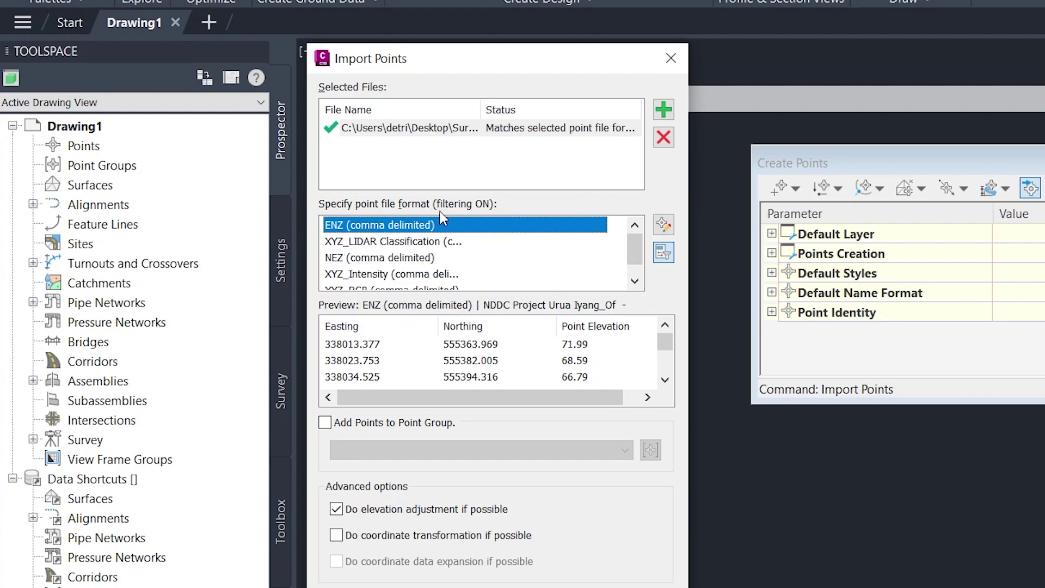
{"action": "scroll", "coordinate": [435, 246], "scroll_direction": "down", "scroll_amount": 1}
{"action": "scroll", "coordinate": [431, 246], "scroll_direction": "up", "scroll_amount": 1}
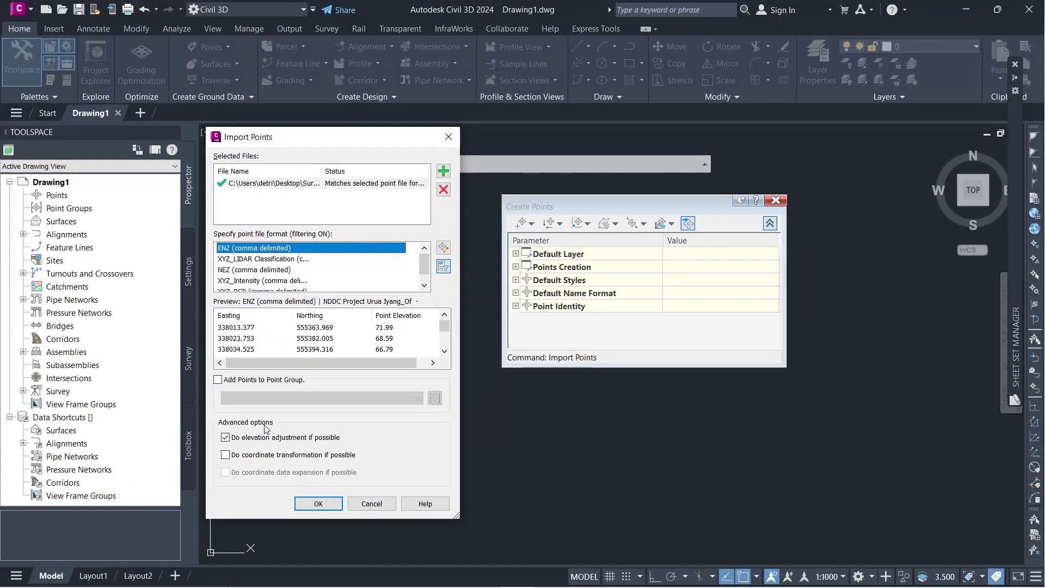
{"action": "left_click", "coordinate": [329, 502]}
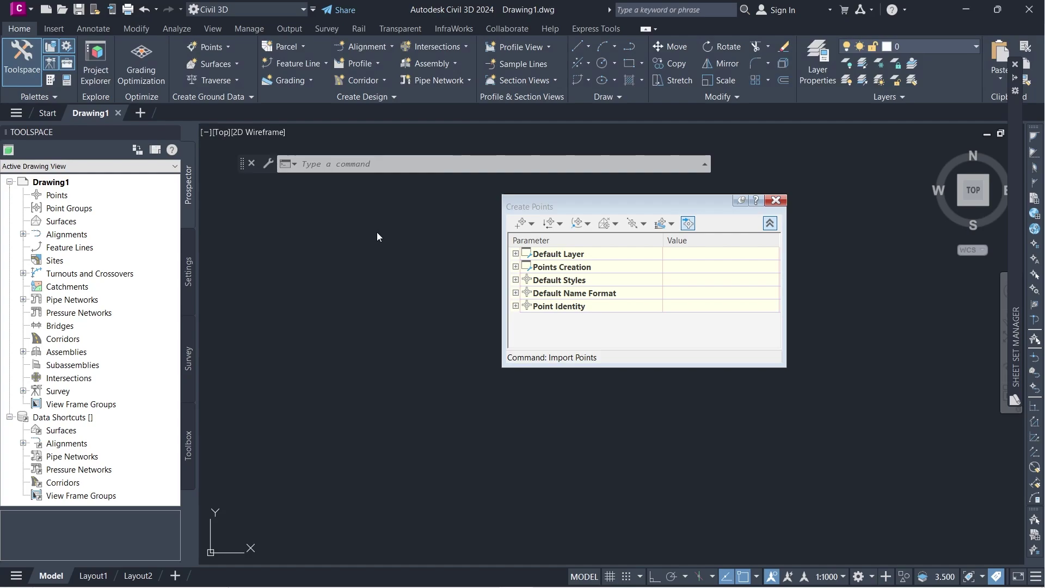
Close the Create Points toolbar, zoom extents (Z, E) to show the points, then return to the browser.
{"action": "left_click_drag", "start_coordinate": [653, 206], "coordinate": [640, 232]}
{"action": "left_click", "coordinate": [762, 226]}
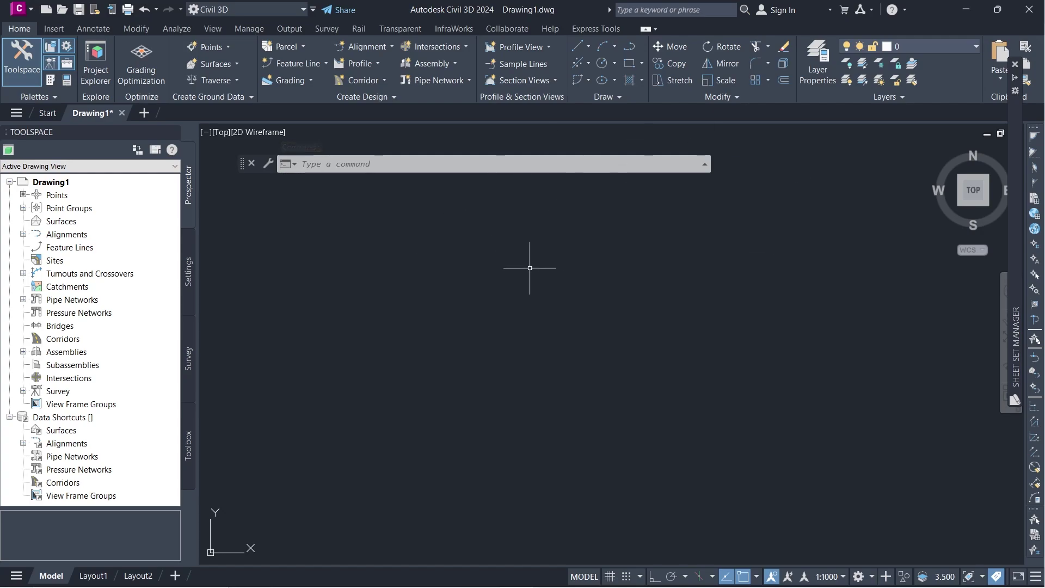
{"action": "type", "text": "z"}
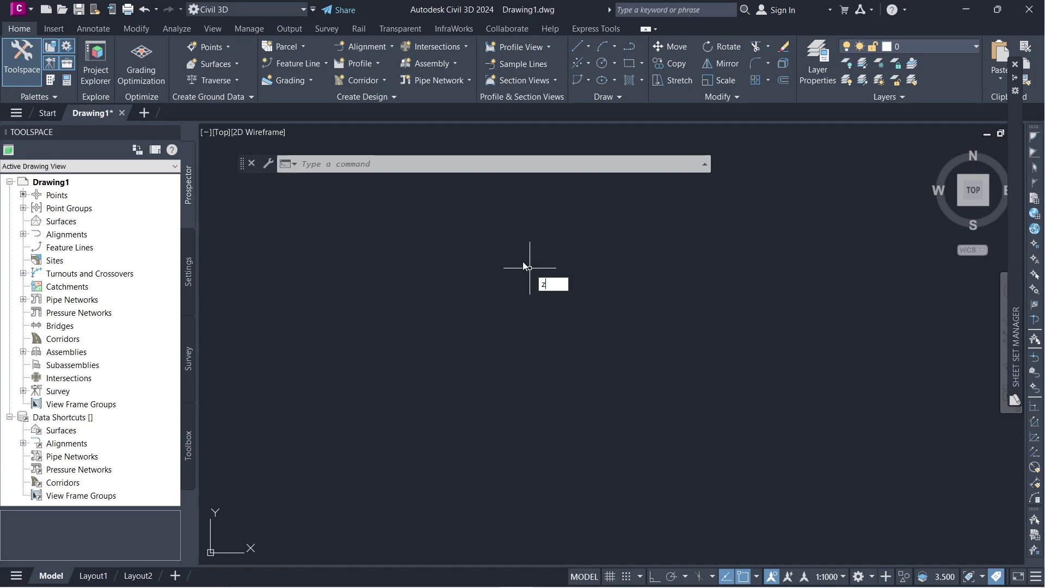
{"action": "key", "text": "Return"}
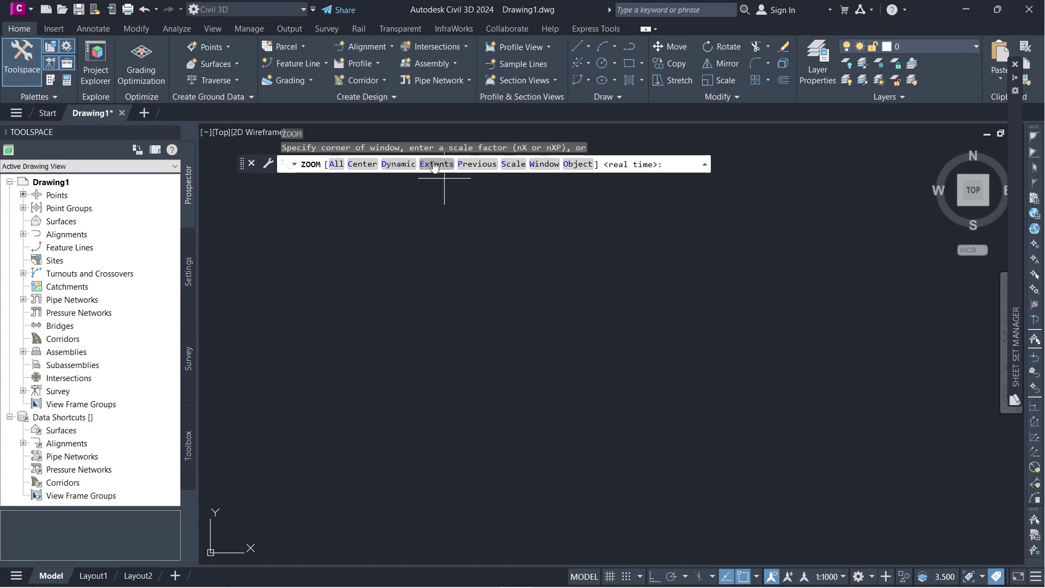
{"action": "type", "text": "e"}
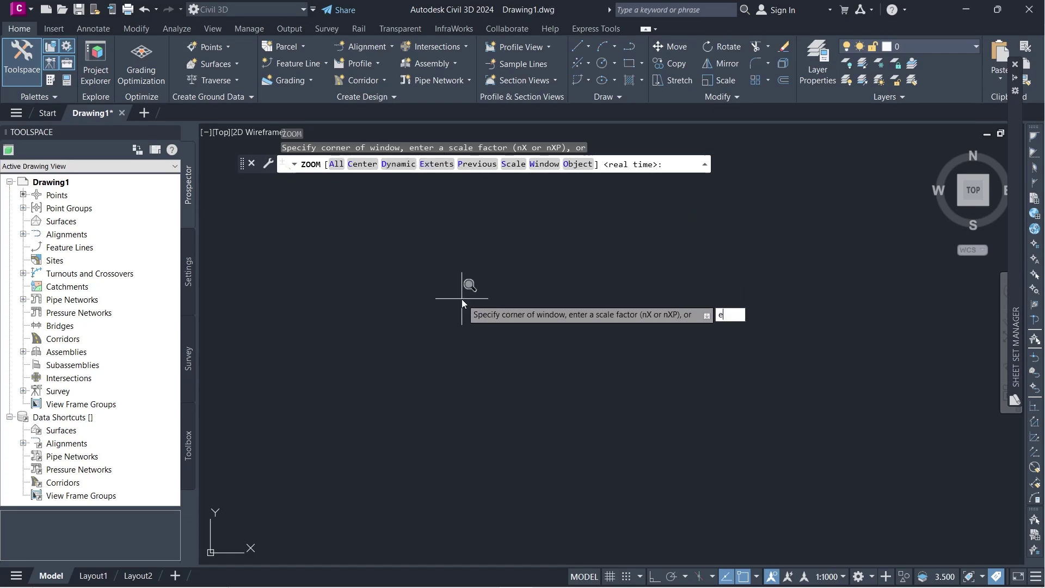
{"action": "key", "text": "Return"}
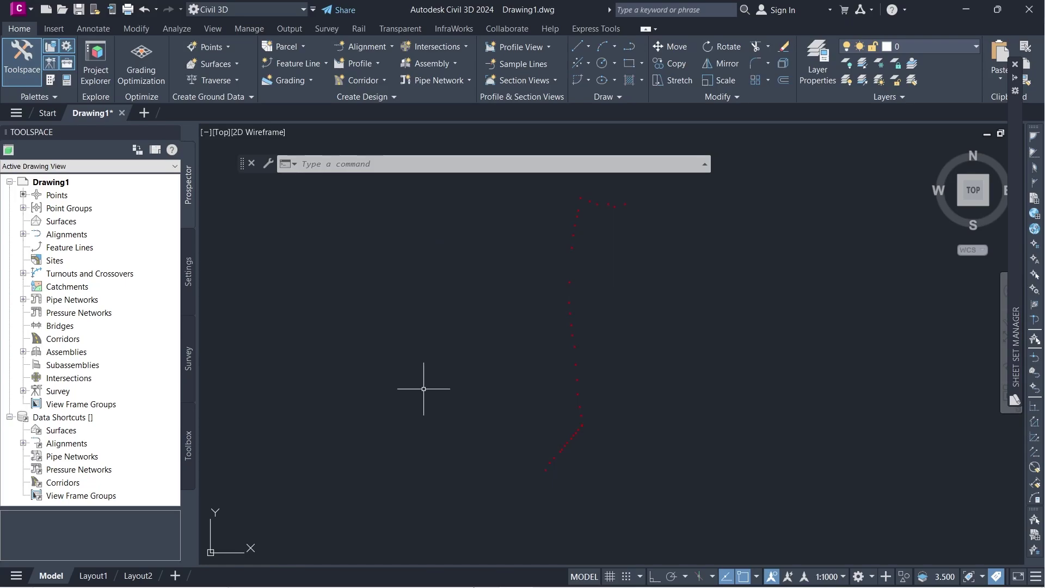
{"action": "key", "text": "alt+Tab"}
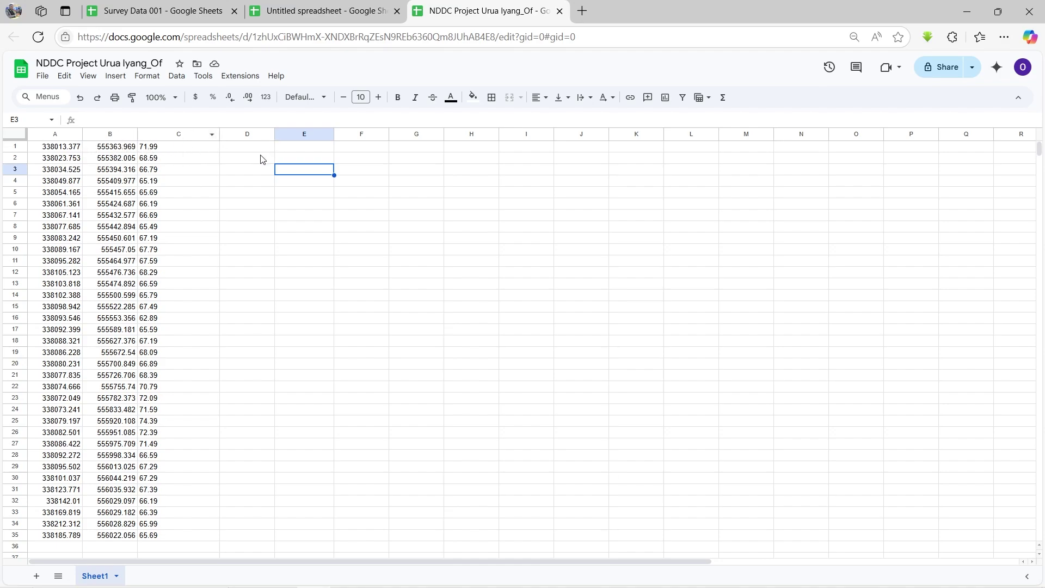
Check the ID, UTM and Elevation(MSL) columns in Survey Data 001, then go back to the Civil 3D drawing.
{"action": "left_click", "coordinate": [155, 12]}
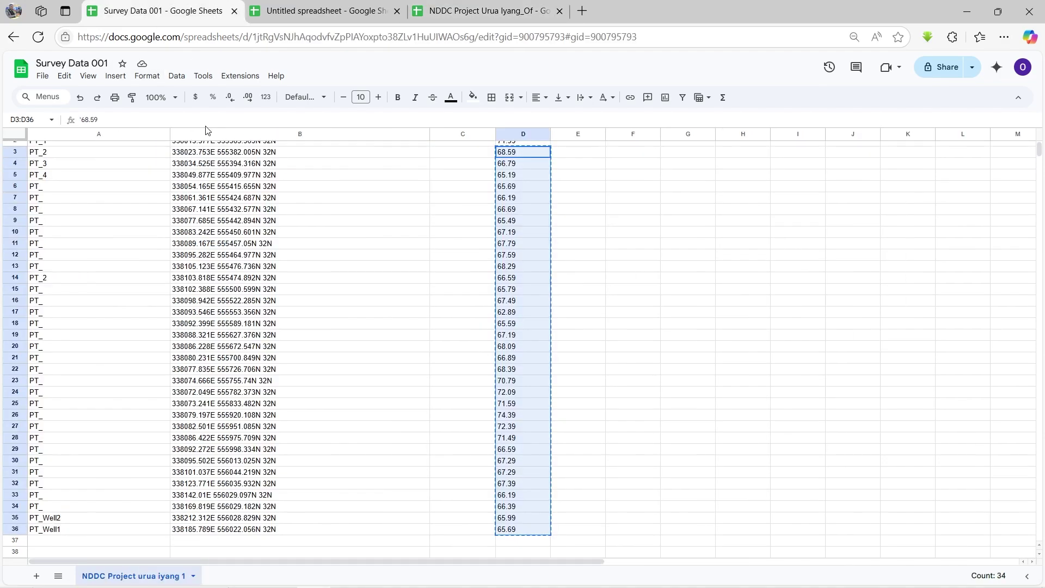
{"action": "scroll", "coordinate": [186, 196], "scroll_direction": "up", "scroll_amount": 1}
{"action": "left_click", "coordinate": [54, 150]}
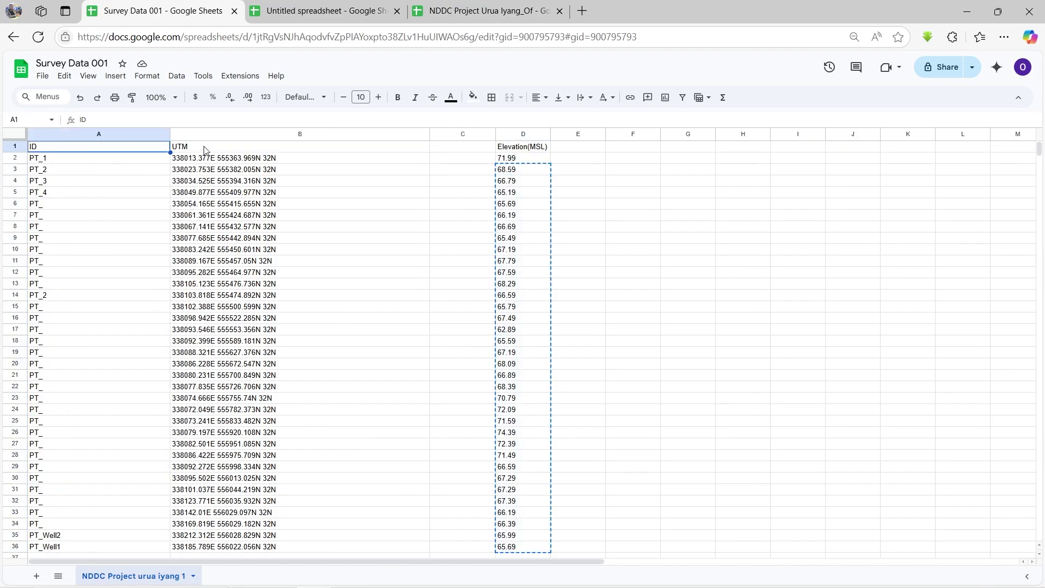
{"action": "left_click", "coordinate": [220, 150]}
{"action": "left_click", "coordinate": [544, 147]}
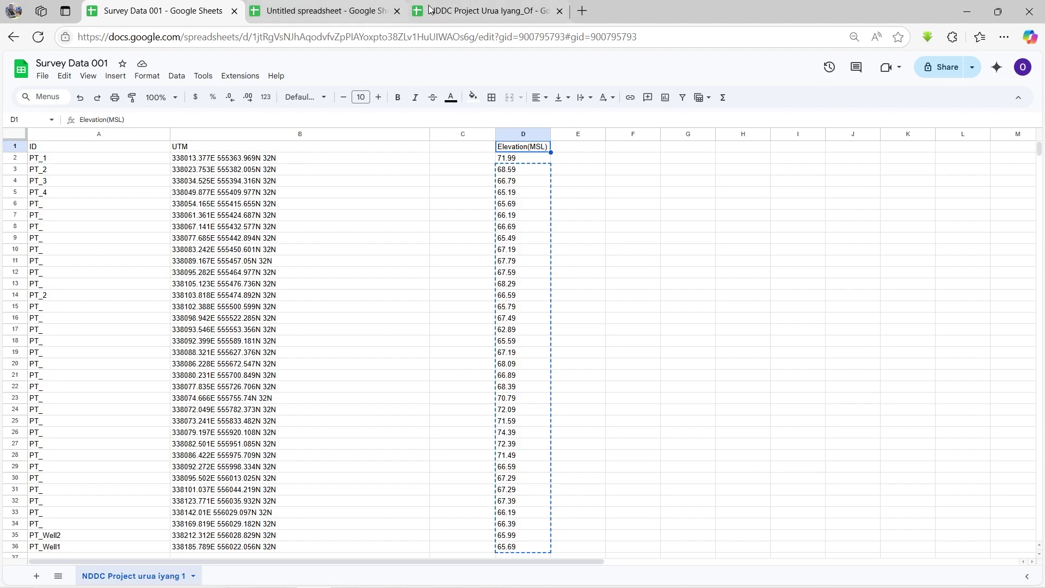
{"action": "left_click", "coordinate": [479, 11]}
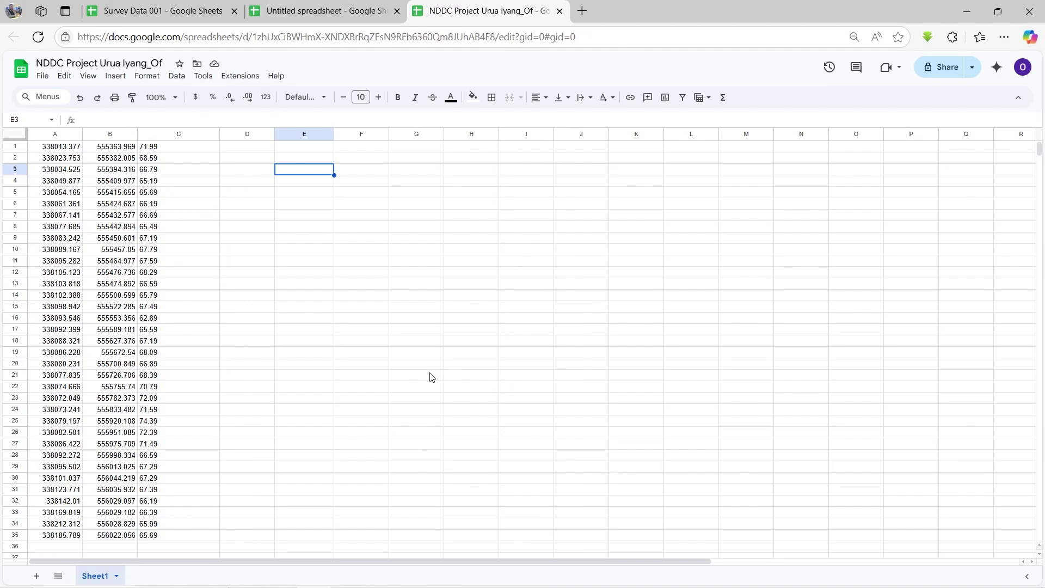
{"action": "left_click", "coordinate": [528, 574]}
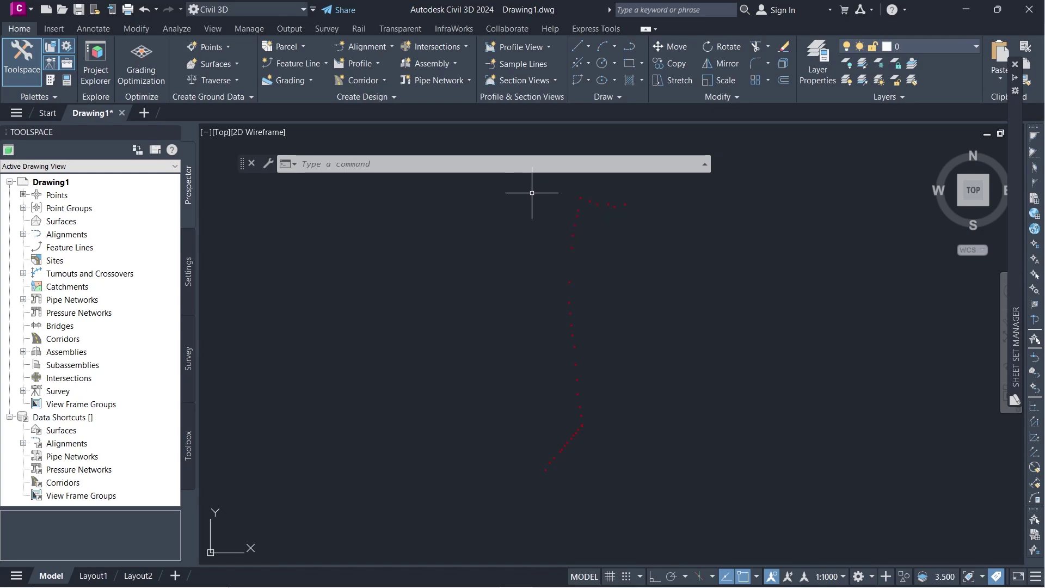
Zoom in on the upper end of the curving chain of survey point markers.
{"action": "scroll", "coordinate": [604, 186], "scroll_direction": "up", "scroll_amount": 2}
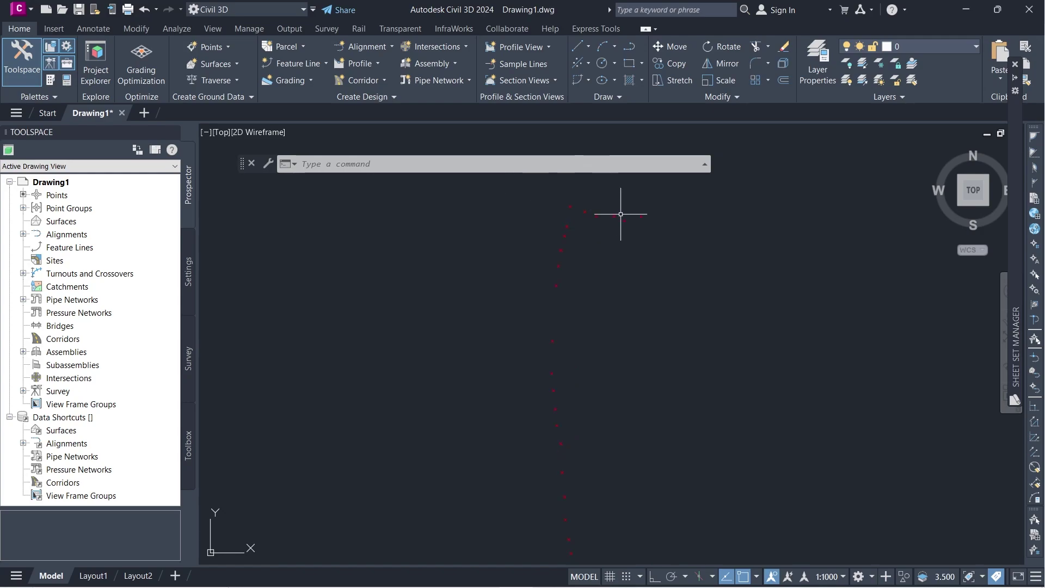